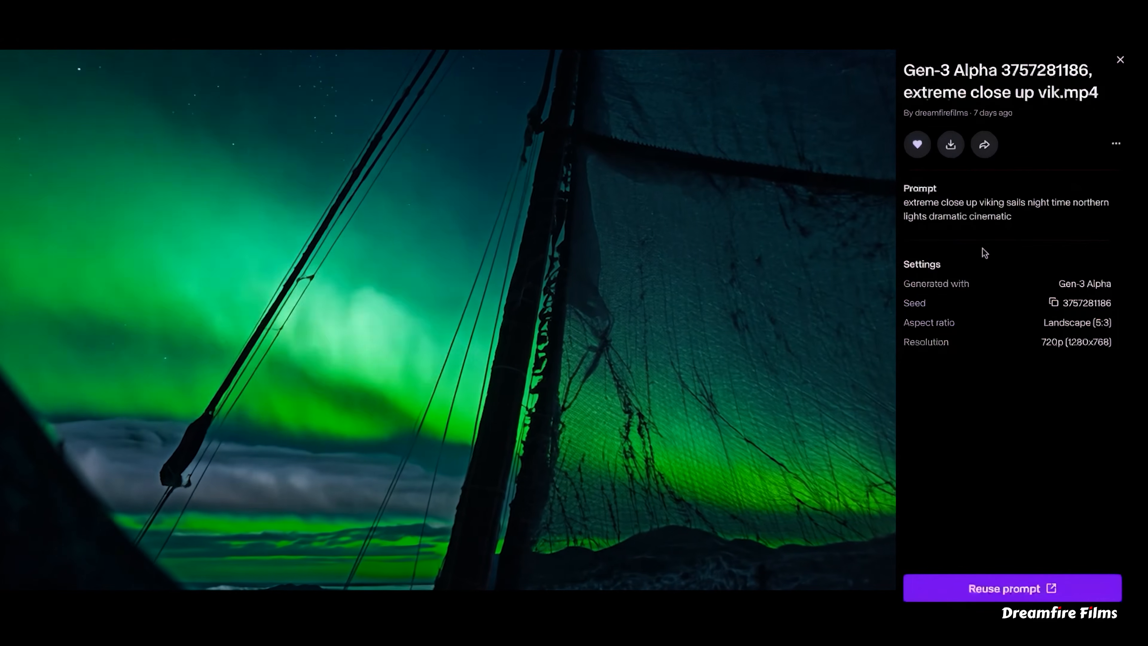
# - Browse forward through the generated Gen-3 Alpha clips to review each one's prompt and settings
pyautogui.press('Right')
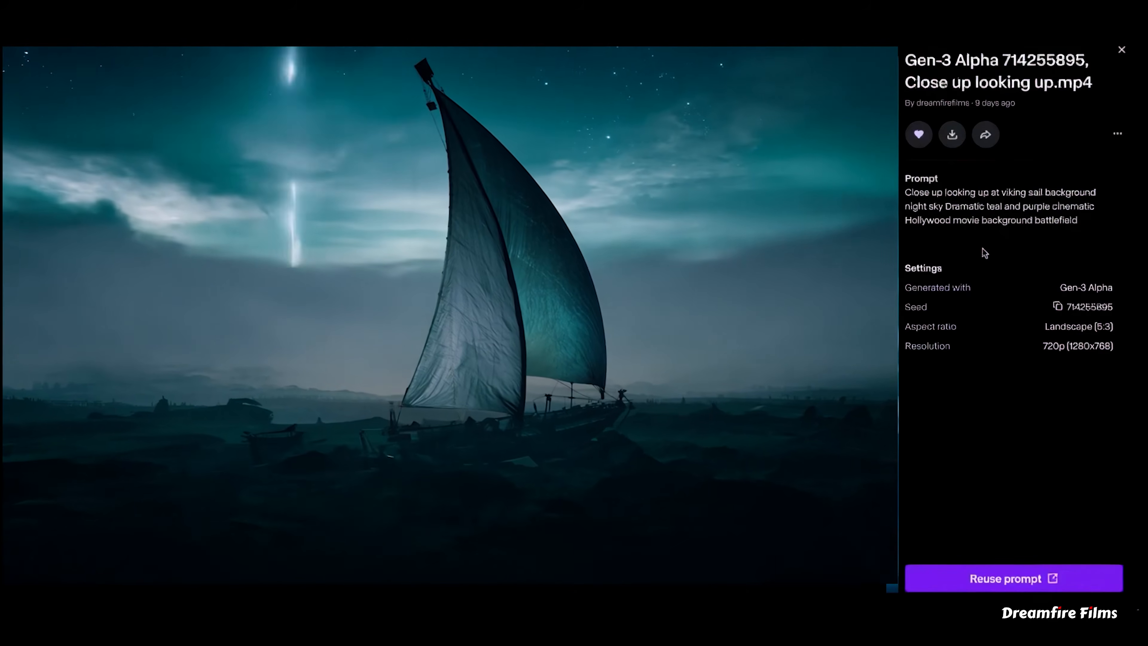
pyautogui.press('Right')
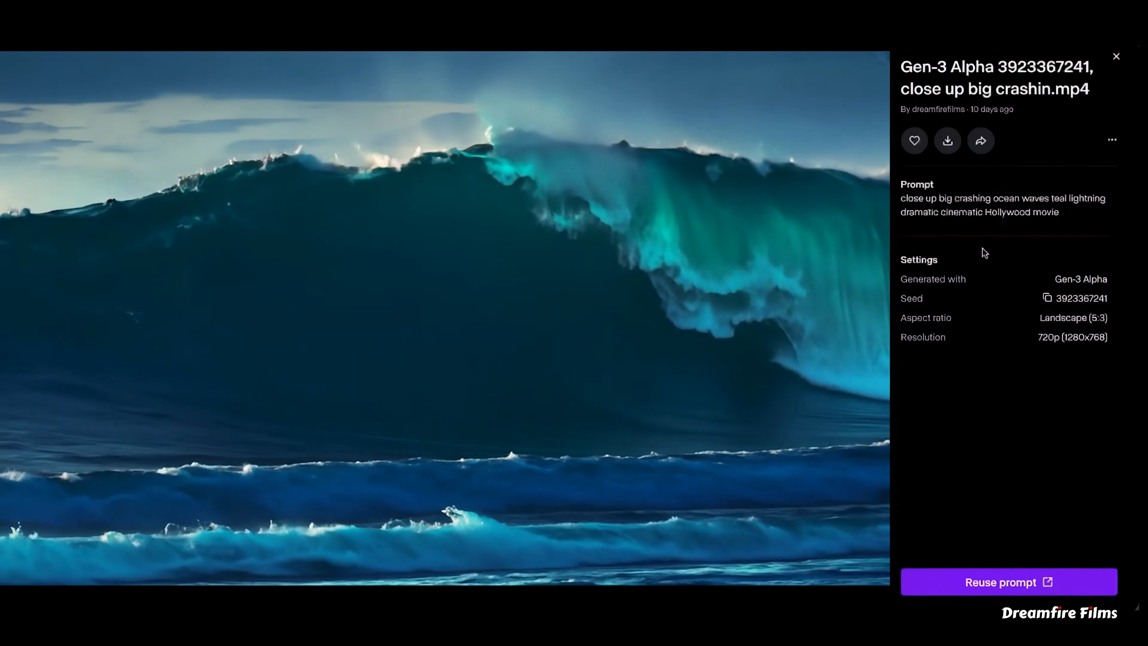
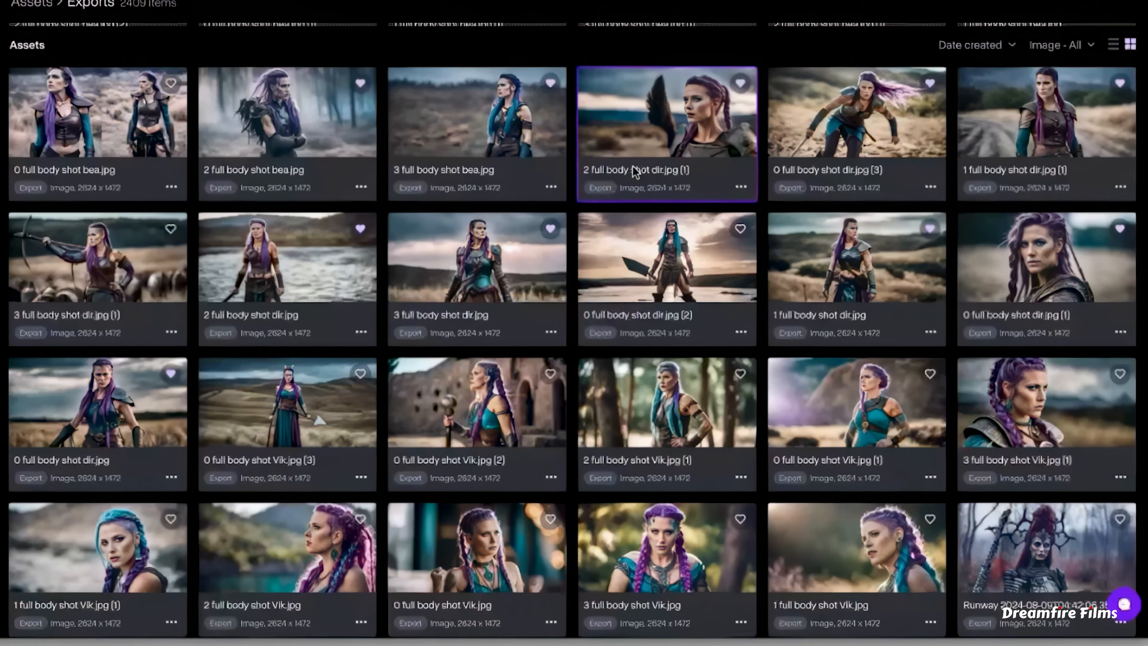
# - Scroll back up through the exported images in the Runway assets library
pyautogui.scroll(10, 635, 172)
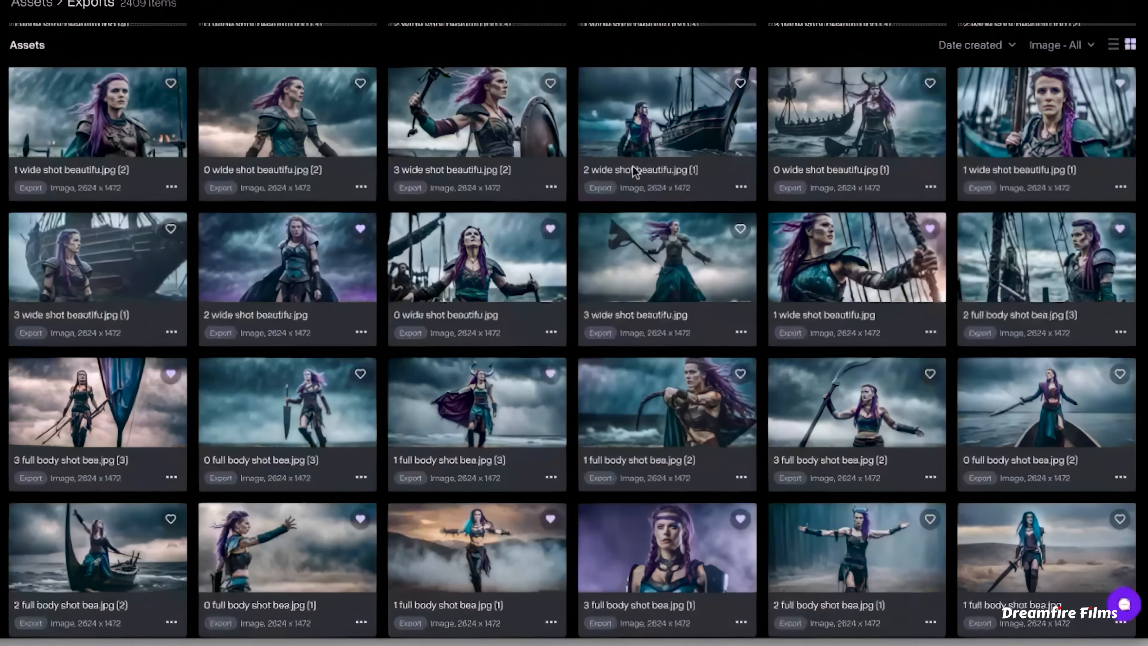
pyautogui.scroll(10, 635, 172)
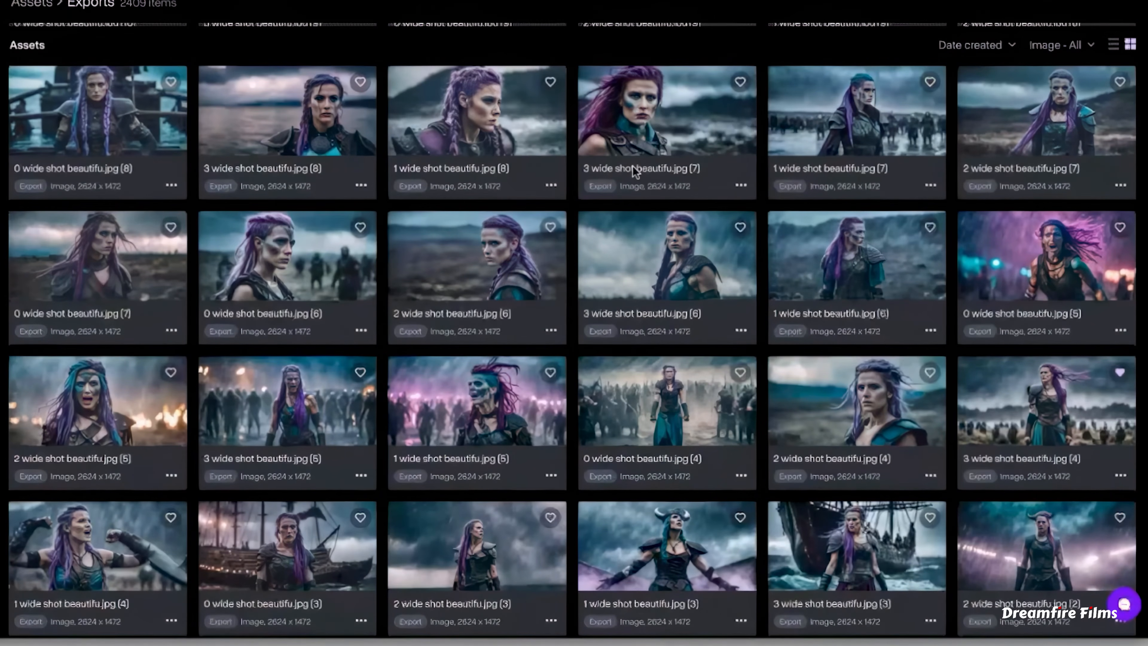
pyautogui.scroll(10, 634, 172)
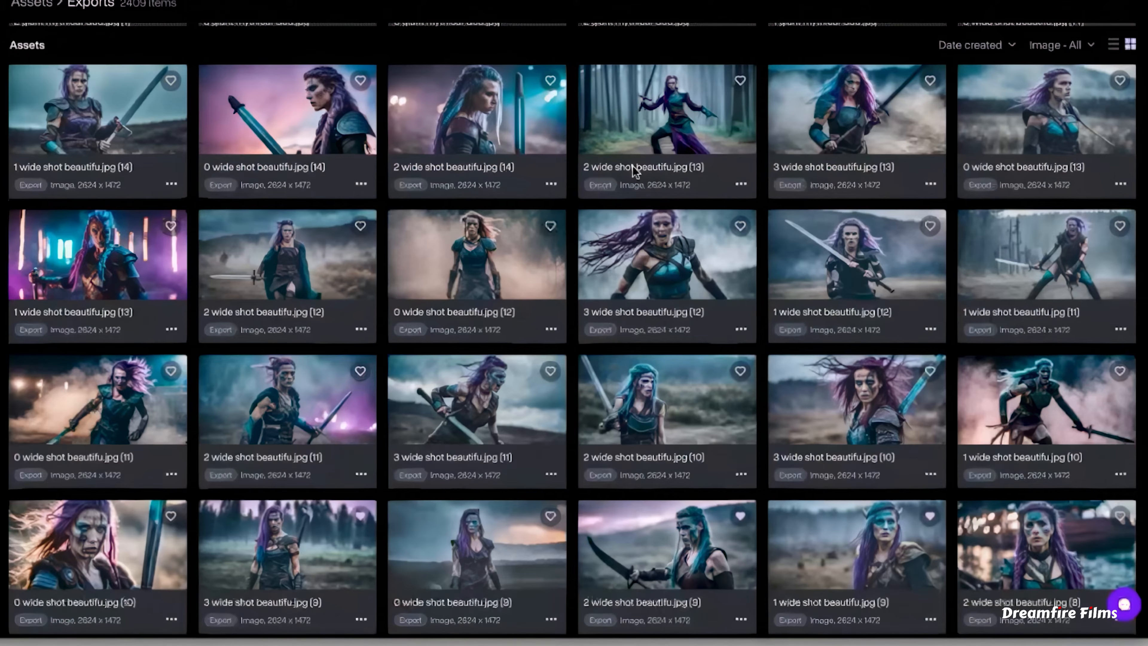
pyautogui.scroll(10, 634, 171)
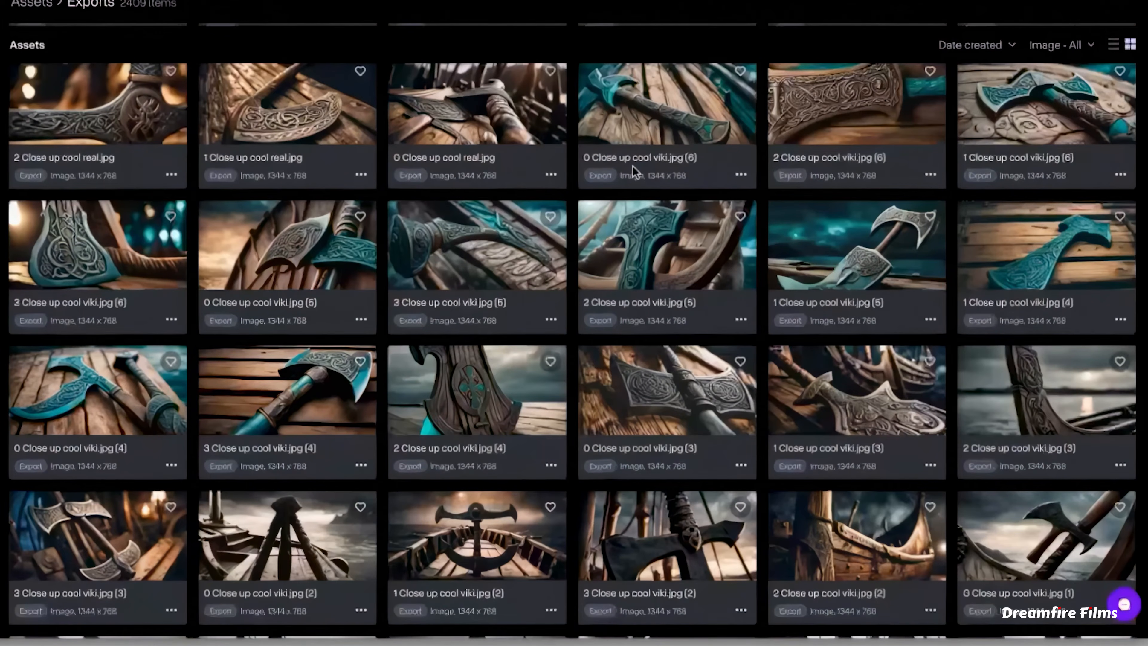
pyautogui.scroll(10, 633, 166)
pyautogui.scroll(8, 633, 165)
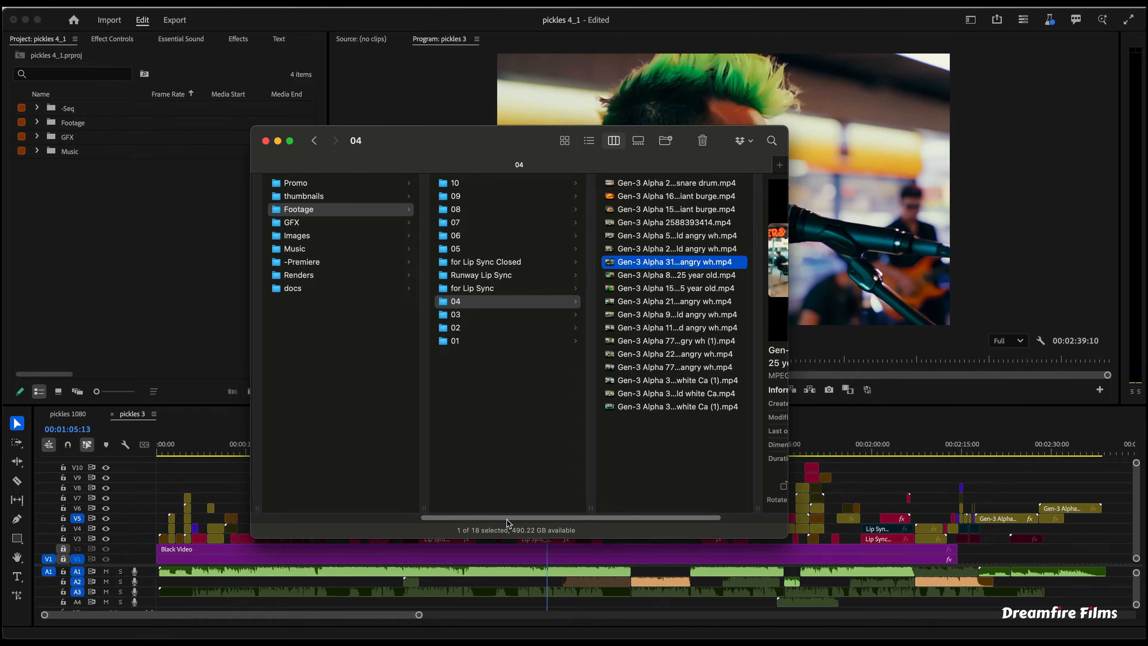
# - Switch to Finder and browse the numbered Footage folders to preview the downloaded Gen-3 Alpha clips
pyautogui.click(542, 339)
pyautogui.click(619, 304)
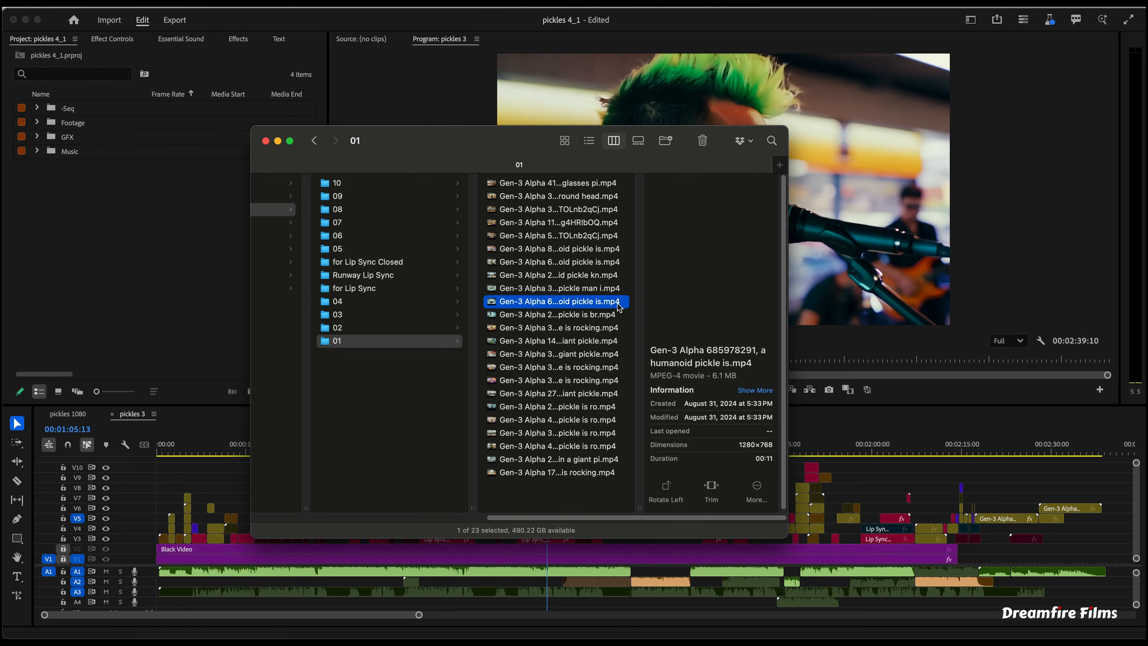
pyautogui.click(596, 253)
pyautogui.click(430, 327)
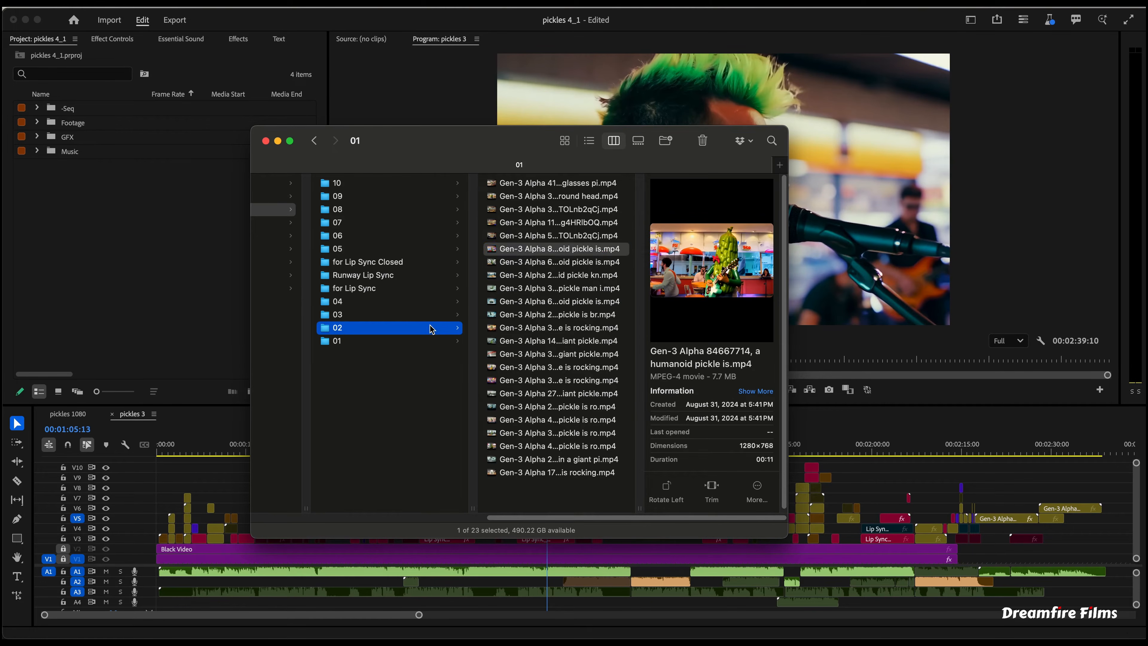
pyautogui.click(557, 288)
pyautogui.click(555, 241)
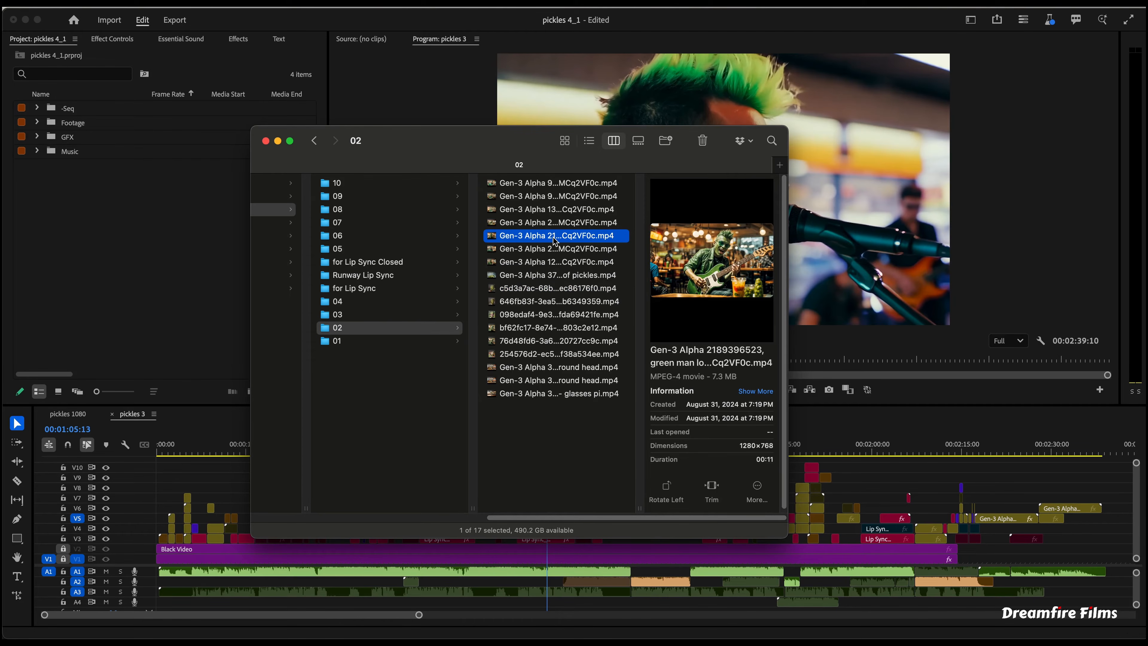
pyautogui.click(365, 301)
pyautogui.click(542, 274)
pyautogui.click(547, 222)
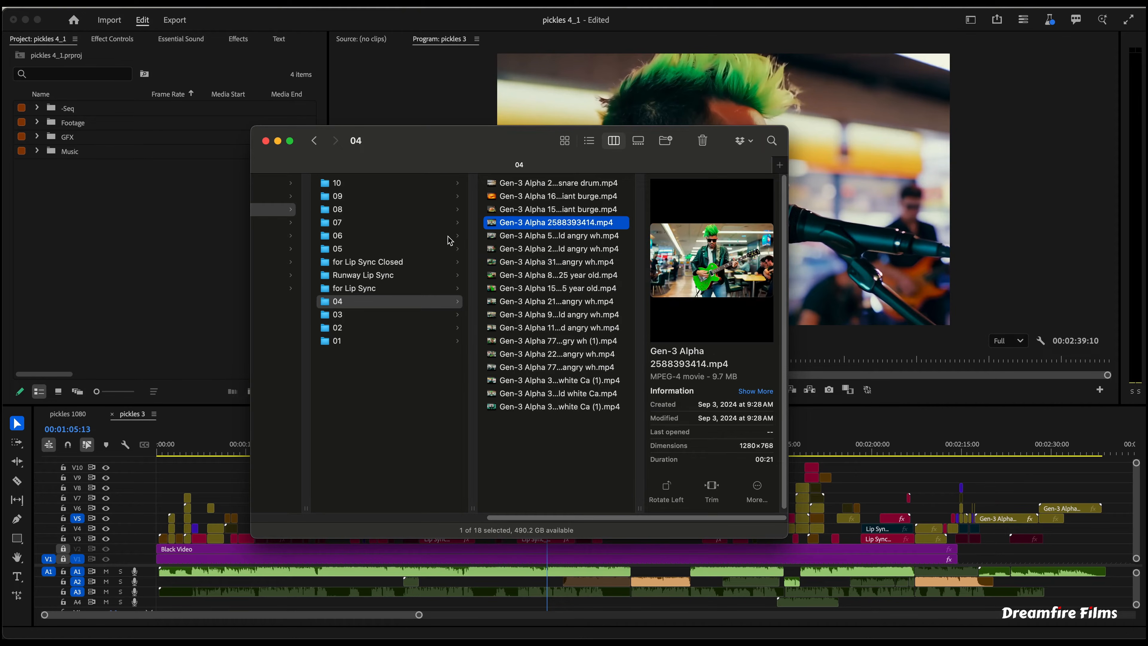
pyautogui.click(437, 249)
pyautogui.click(544, 235)
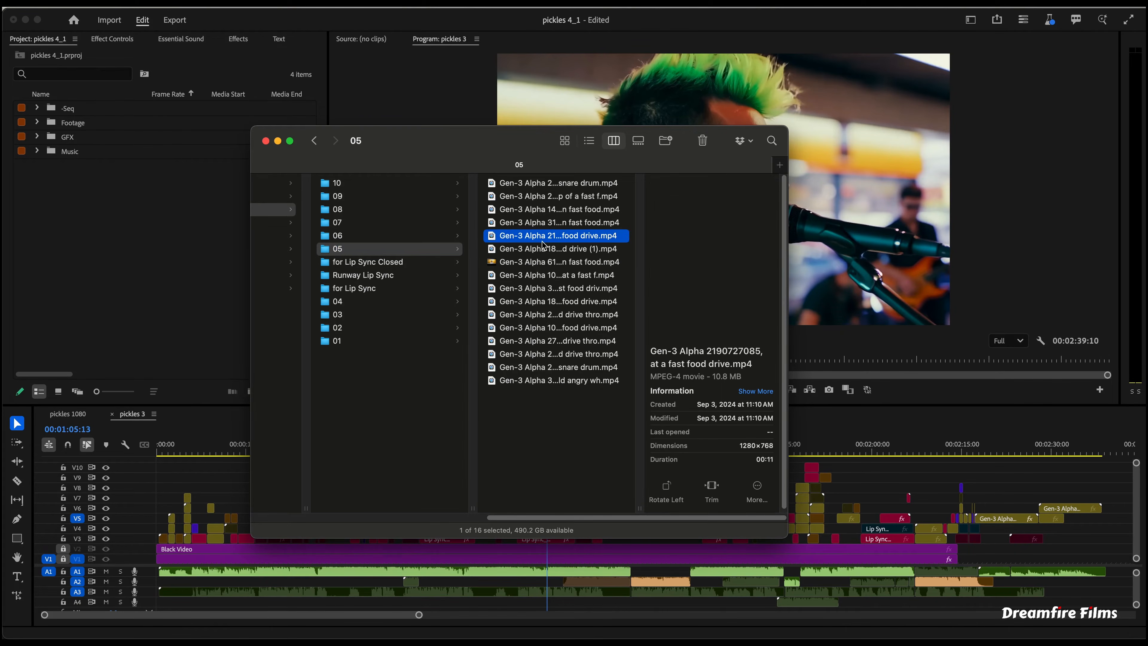
# - Open Footage folder 10 in the project, select its six Gen-3 Alpha clips and create a new sequence from them
pyautogui.click(38, 122)
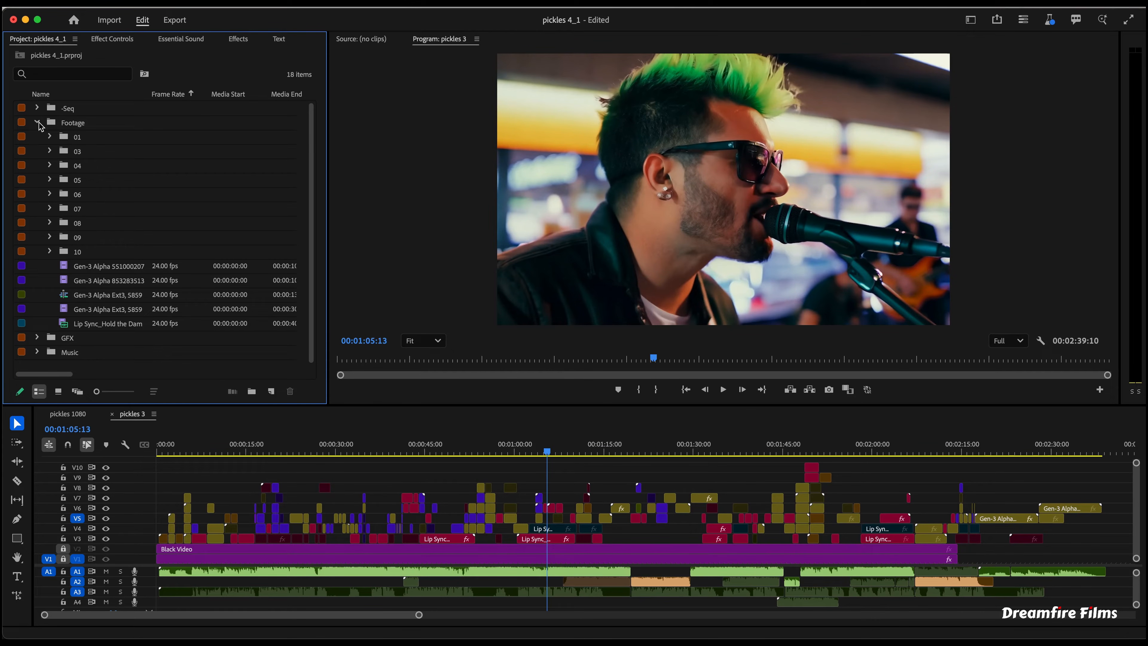
pyautogui.click(50, 251)
pyautogui.moveTo(49, 271); pyautogui.dragTo(112, 326)
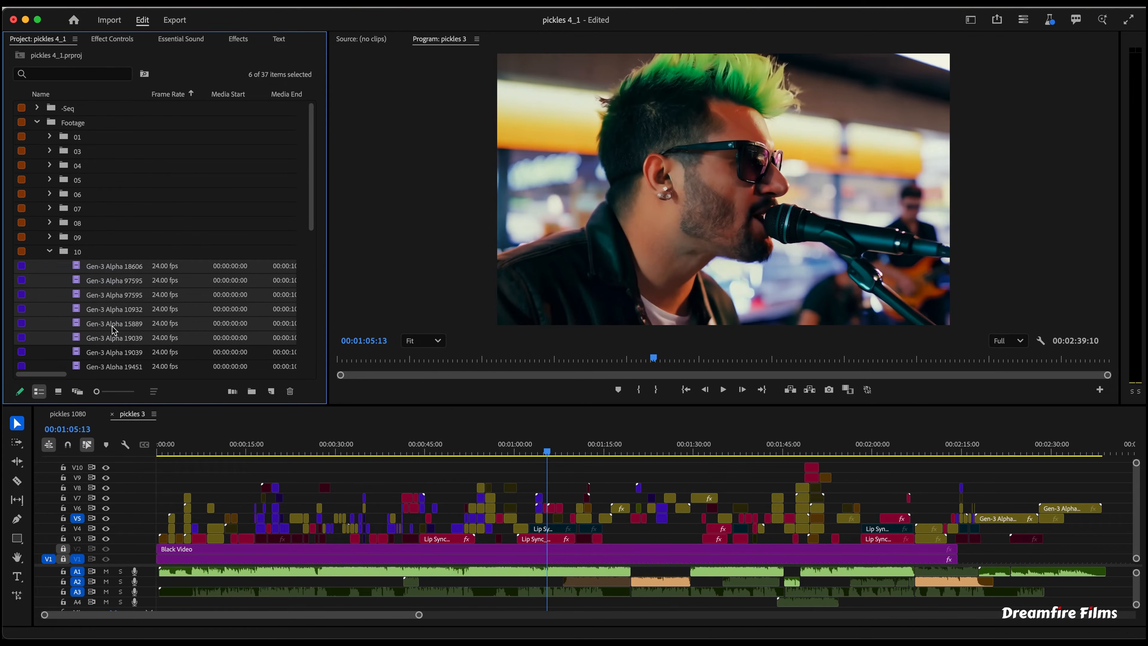
pyautogui.click(272, 390)
pyautogui.moveTo(271, 387); pyautogui.dragTo(271, 389)
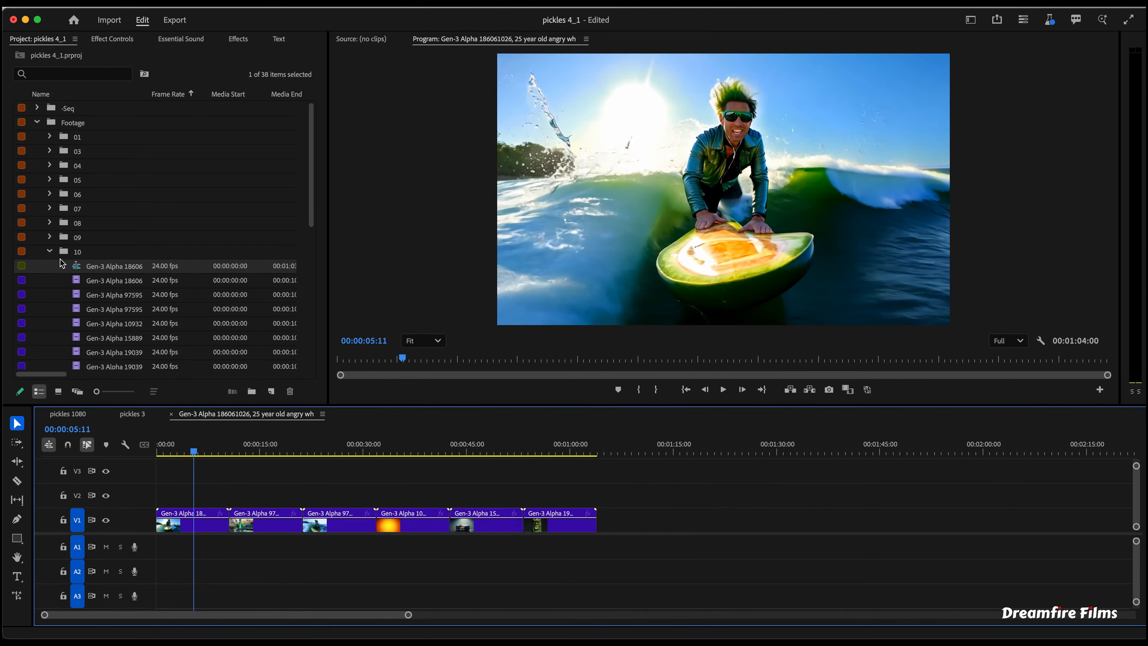
# - Add the Hold the Damn Pickles 5 - Instrumental.wav track from the Music bin to audio track A1 of the sequence
pyautogui.click(36, 121)
pyautogui.click(37, 151)
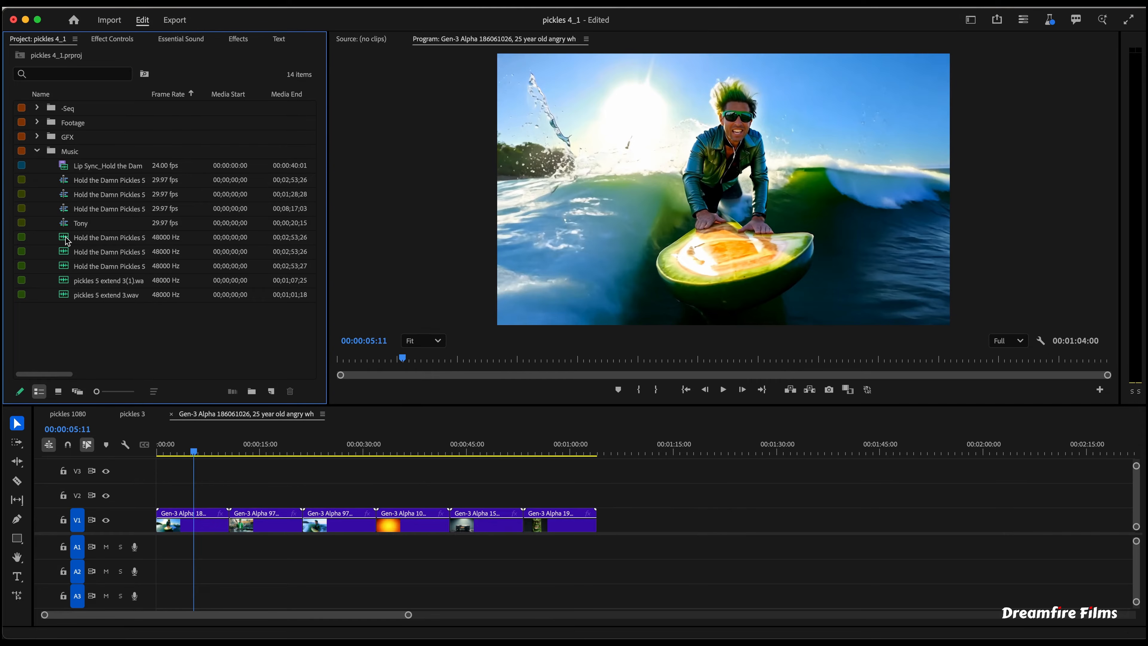
pyautogui.moveTo(67, 241); pyautogui.dragTo(140, 593)
pyautogui.click(106, 549)
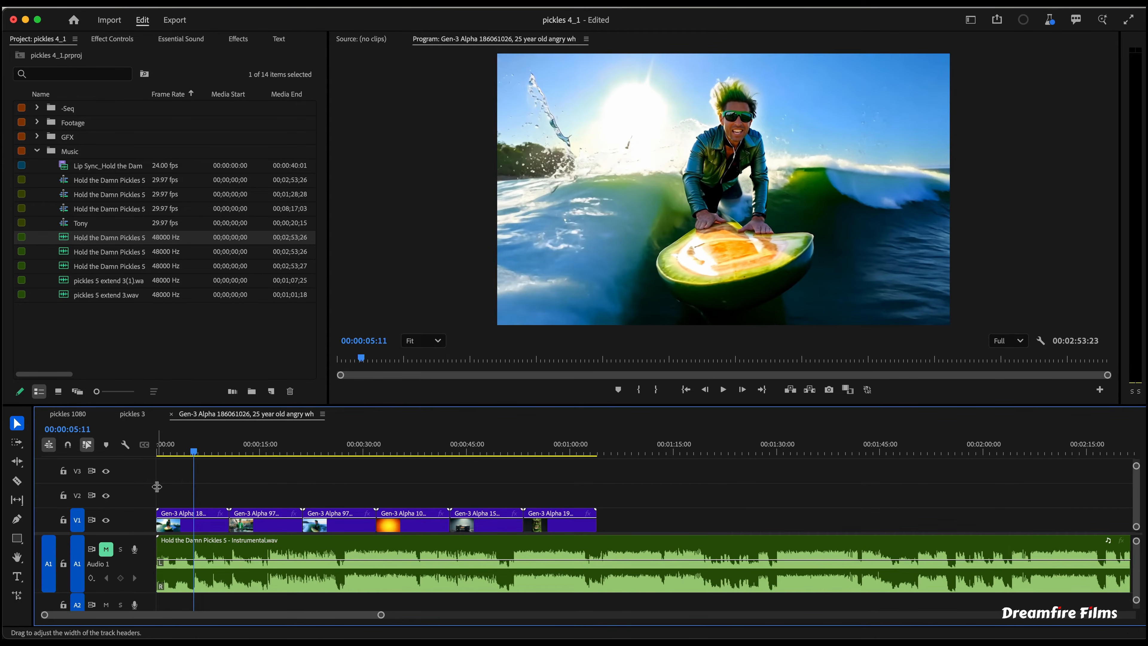
# - Zoom into the start of the sequence and play the first clip against the music
pyautogui.moveTo(179, 451); pyautogui.dragTo(172, 452)
pyautogui.press('=')
pyautogui.press('=')
pyautogui.press('=')
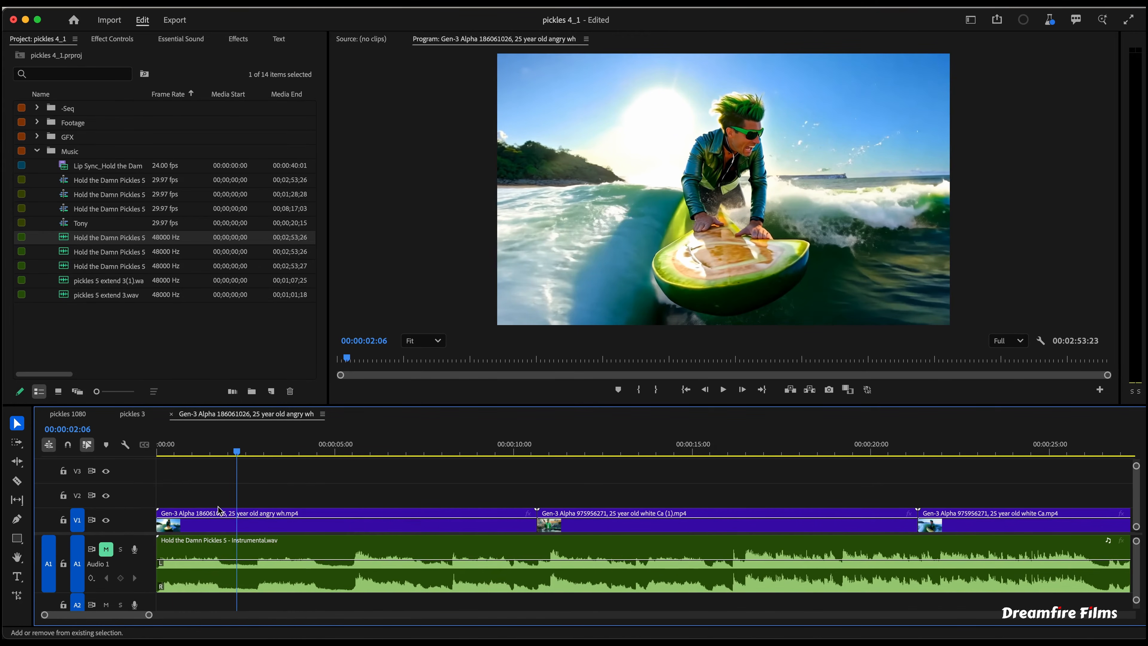
pyautogui.click(158, 448)
pyautogui.press('space')
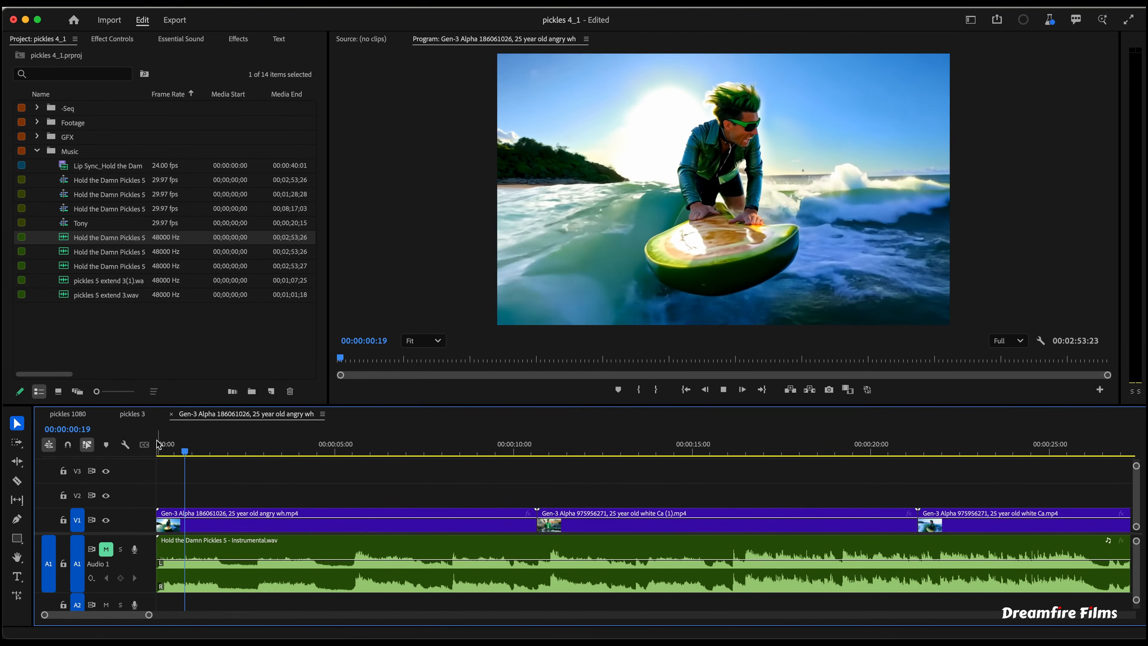
pyautogui.moveTo(158, 445); pyautogui.dragTo(290, 467)
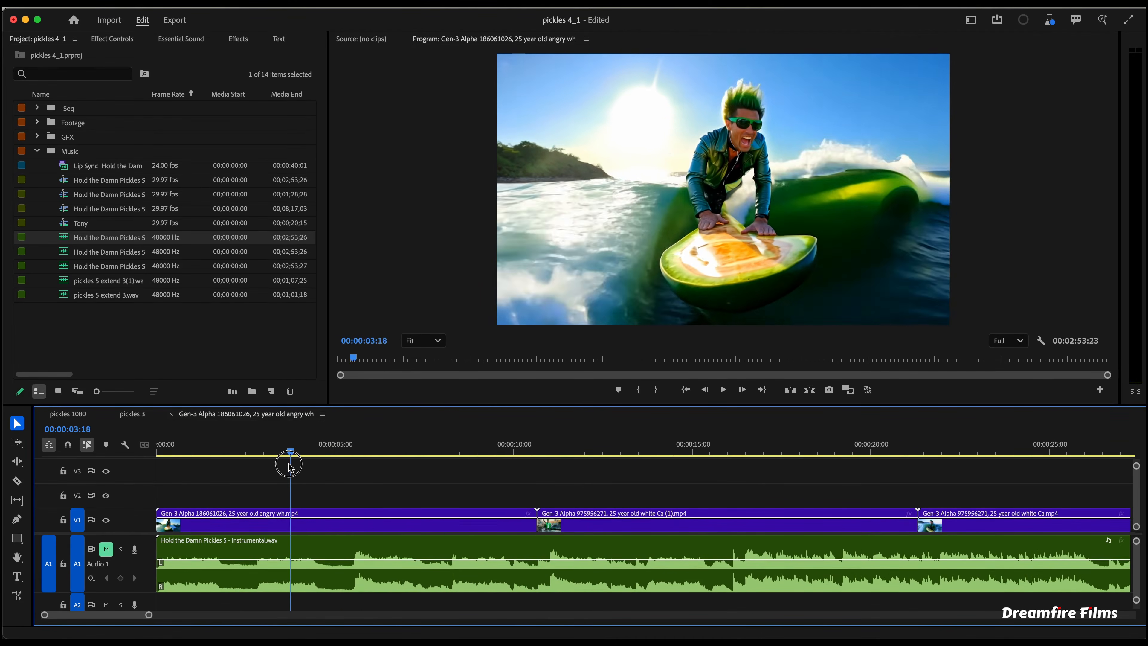
pyautogui.press('space')
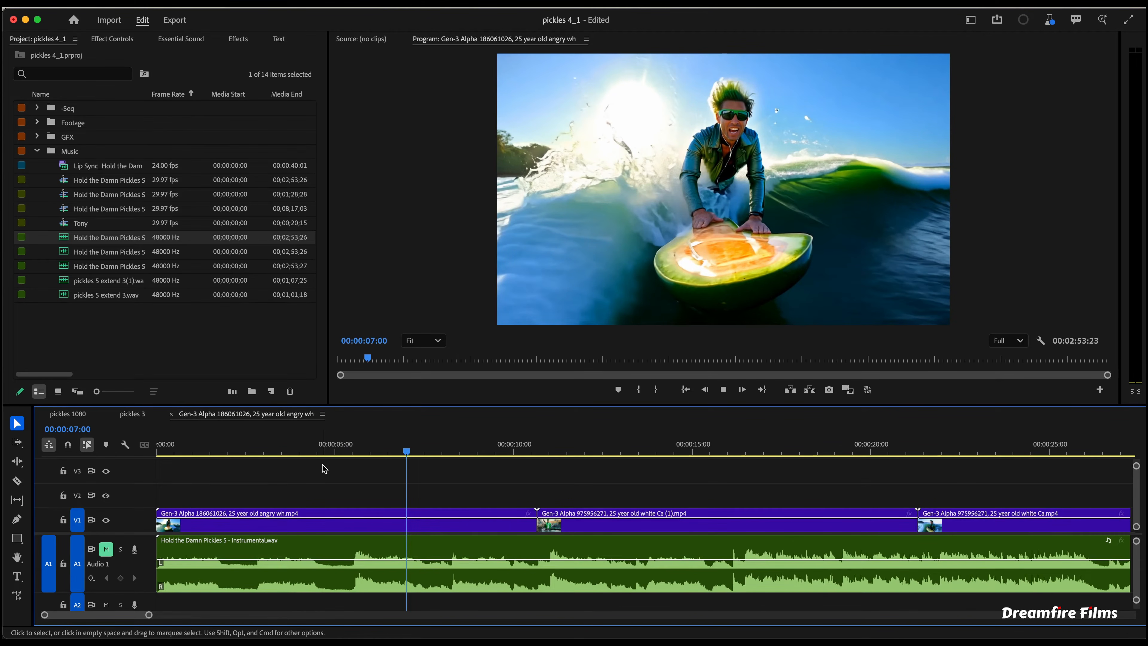
pyautogui.press('space')
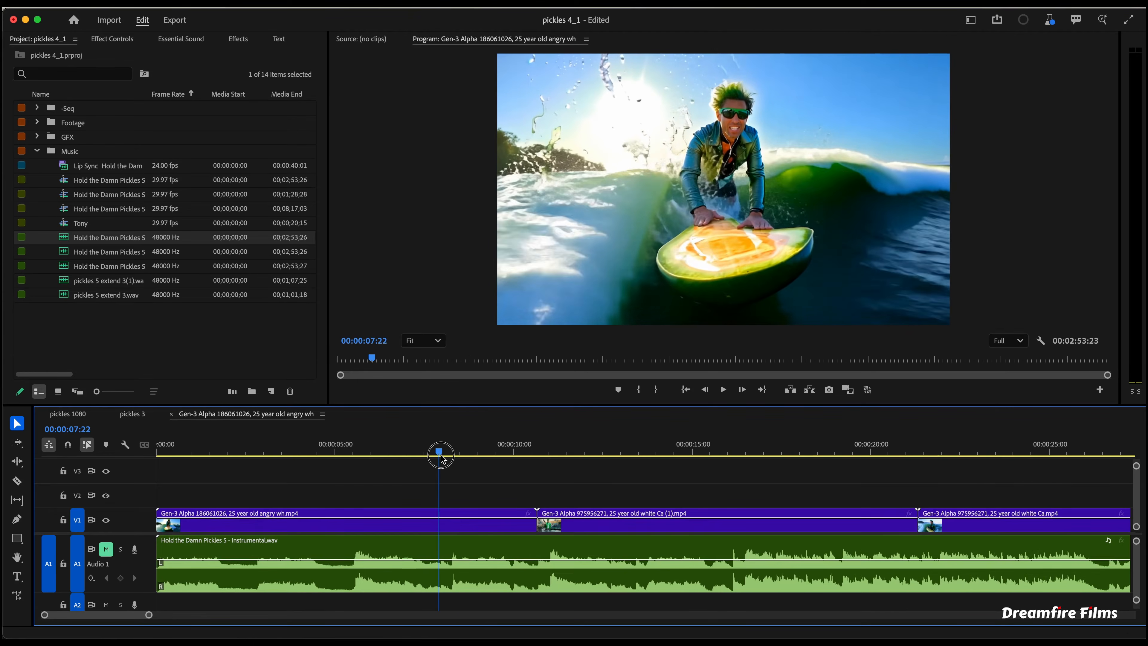
# - Cut a short segment out of the first clip around 7 seconds and lift it onto track V2
pyautogui.press('c')
pyautogui.click(402, 525)
pyautogui.click(446, 526)
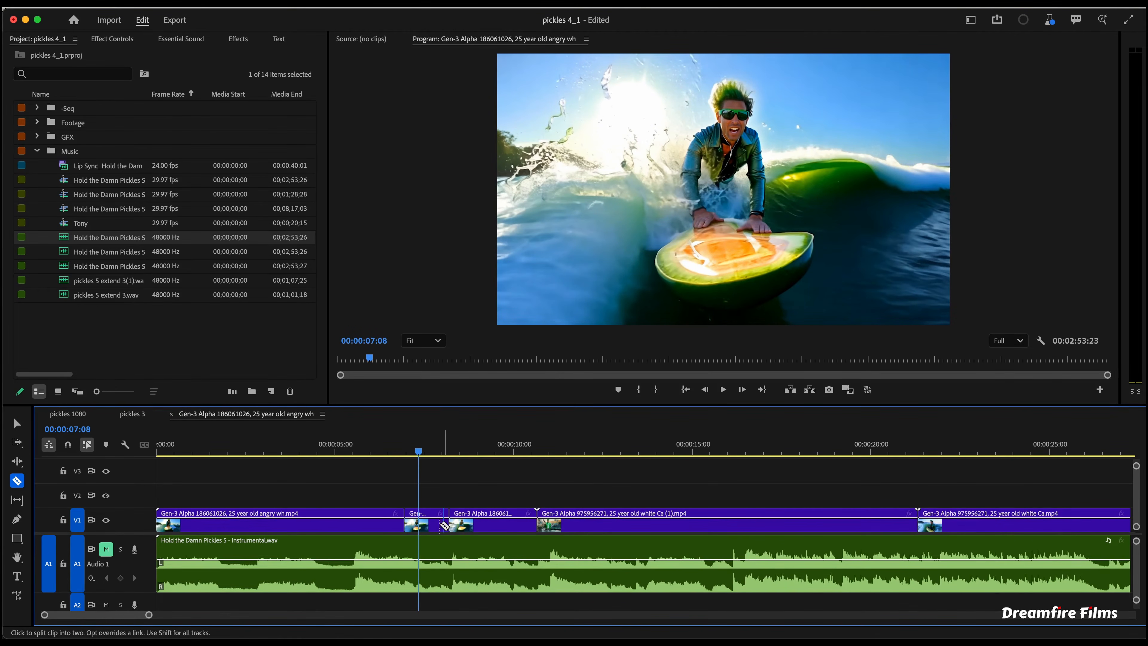
pyautogui.press('v')
pyautogui.moveTo(427, 524); pyautogui.dragTo(427, 497)
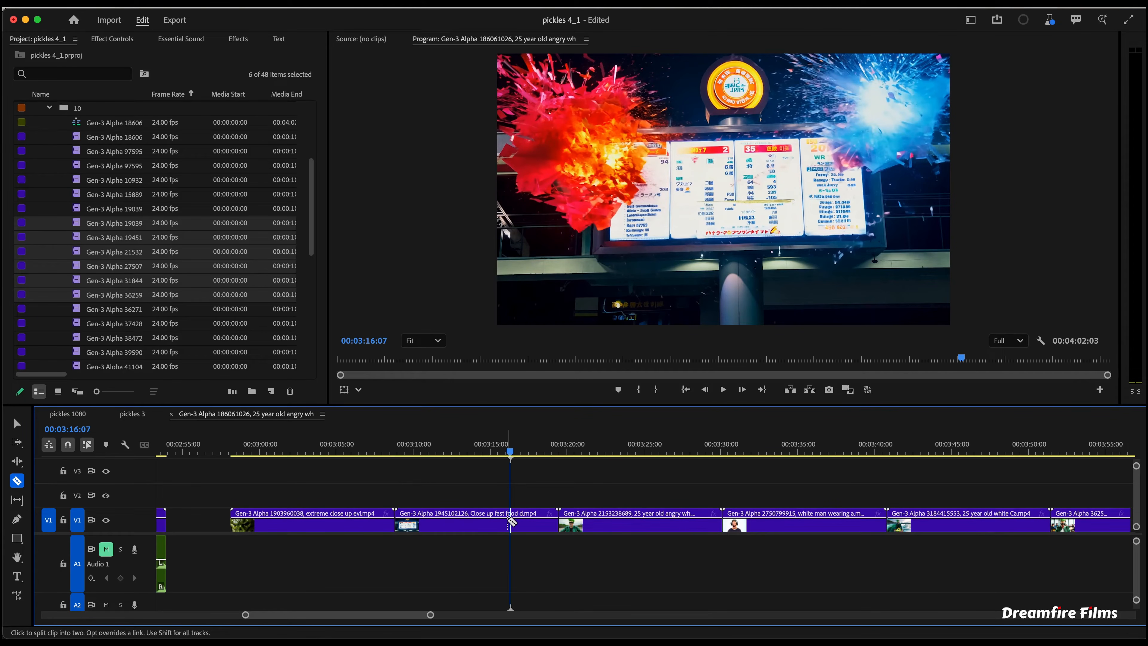
# - Split the fast food close-up clip near 3:16 and move its tail segment up to track V2
pyautogui.click(511, 522)
pyautogui.press('v')
pyautogui.press('space')
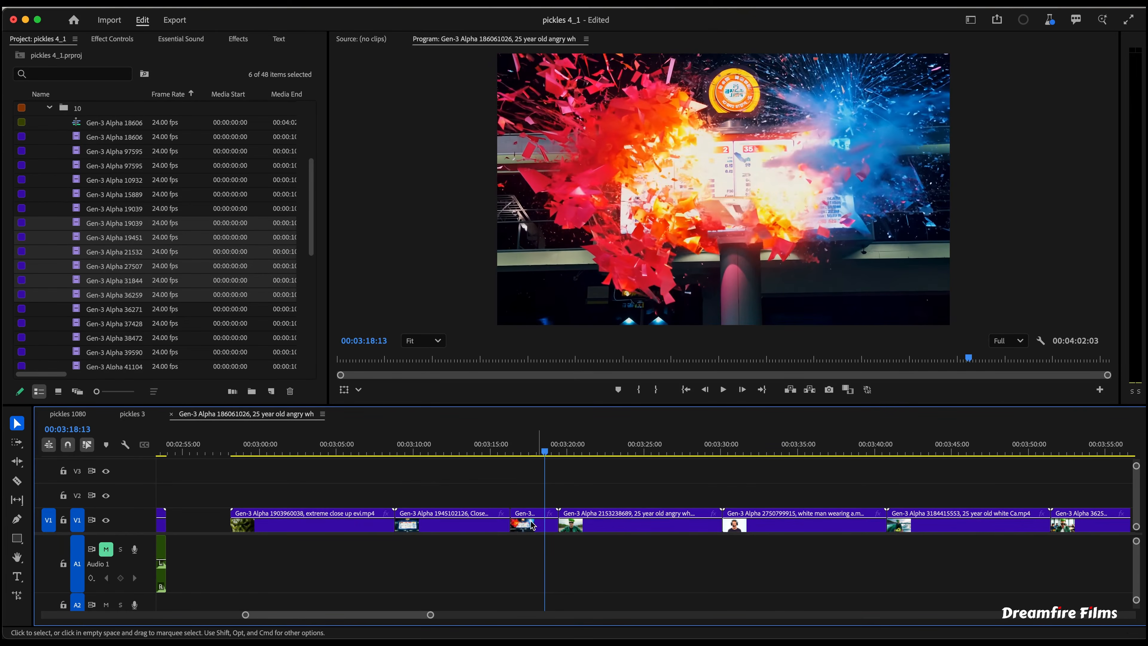
pyautogui.moveTo(531, 525); pyautogui.dragTo(532, 505)
# - Cut a short segment from the following clip around 3:25 and lift it onto track V2
pyautogui.press('c')
pyautogui.press('v')
pyautogui.moveTo(717, 441); pyautogui.dragTo(627, 437)
pyautogui.press('space')
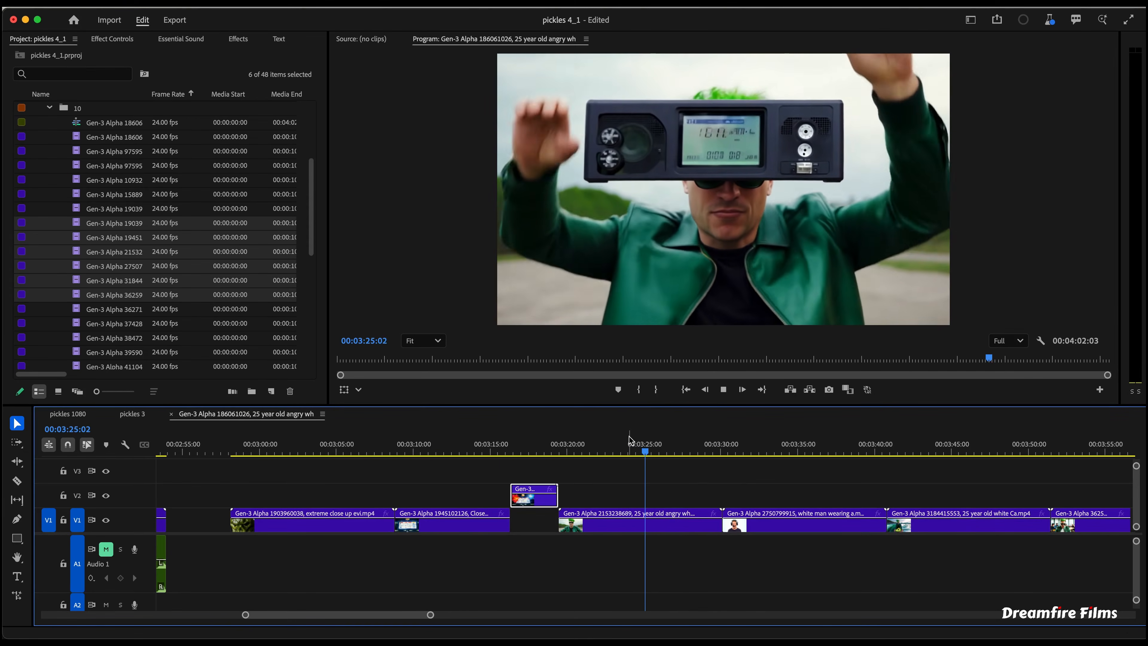
pyautogui.press('space')
pyautogui.press('c')
pyautogui.click(648, 524)
pyautogui.click(670, 527)
pyautogui.moveTo(666, 527); pyautogui.dragTo(666, 500)
pyautogui.click(632, 479)
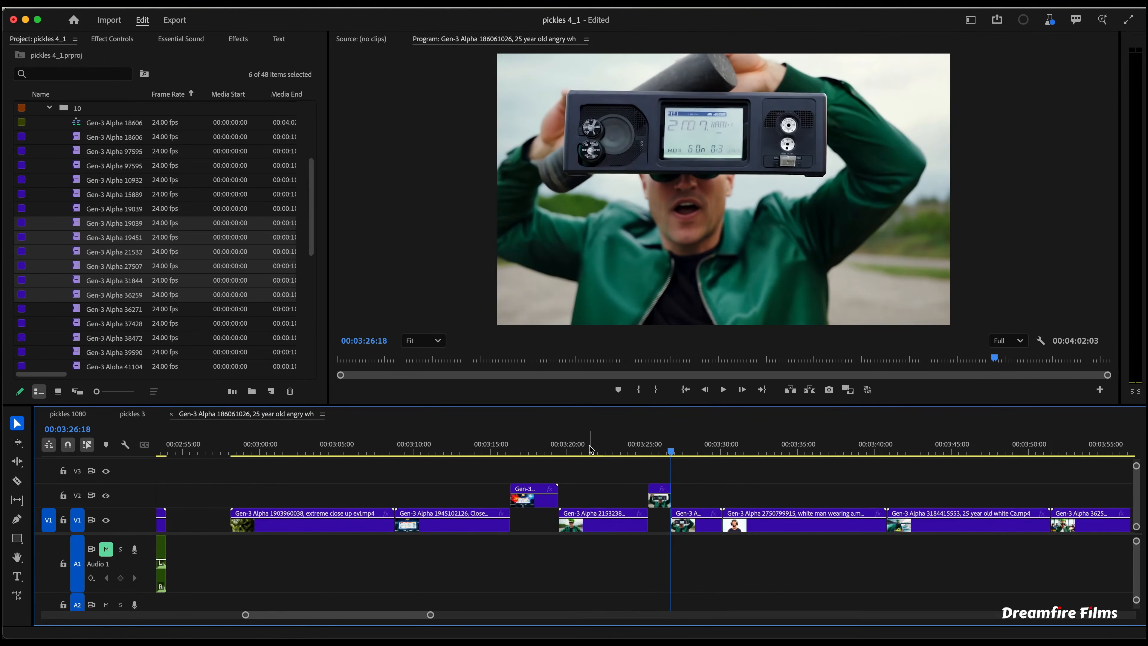
# - Zoom out, play the end of the sequence, and split the white Ca clip near 3:48
pyautogui.click(595, 446)
pyautogui.press('space')
pyautogui.moveTo(700, 443)
pyautogui.mouseDown()
pyautogui.moveTo(717, 444)
pyautogui.moveTo(687, 444)
pyautogui.moveTo(697, 444)
pyautogui.mouseUp()
pyautogui.press('-')
pyautogui.click(665, 449)
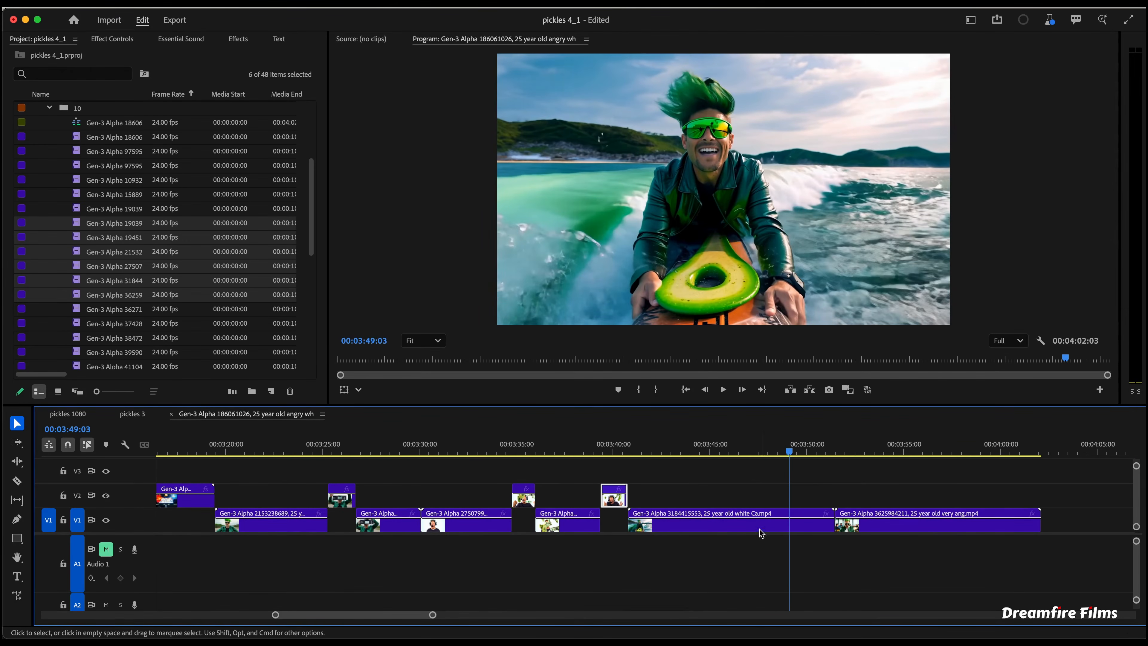
pyautogui.click(746, 451)
pyautogui.press('c')
pyautogui.click(745, 518)
pyautogui.click(752, 451)
pyautogui.press('space')
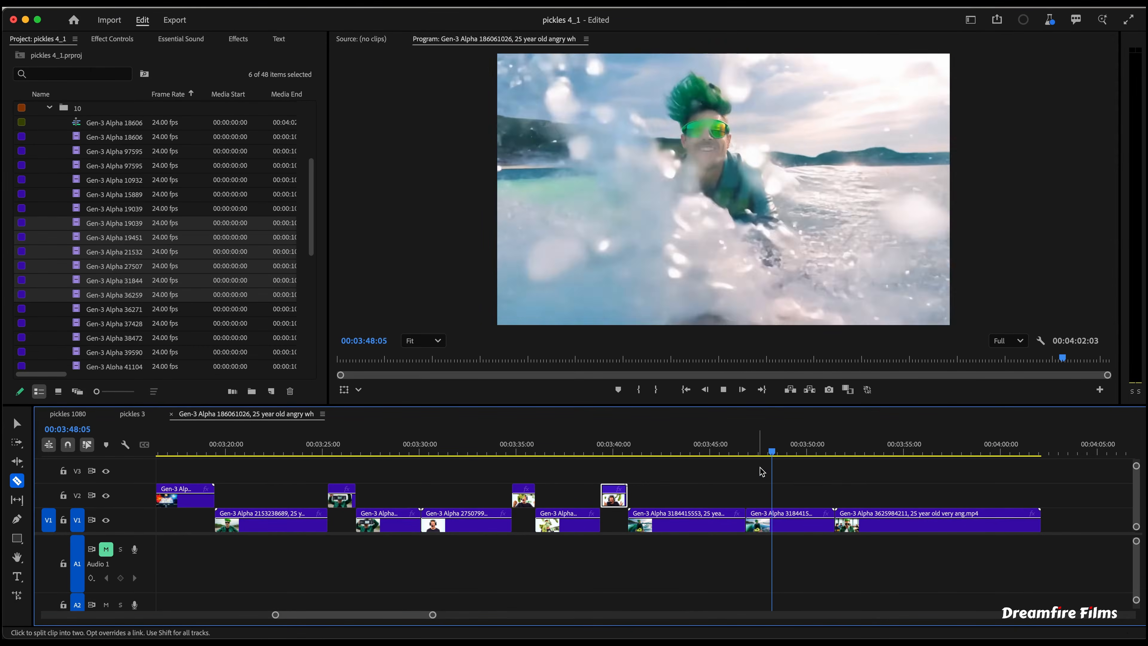
pyautogui.click(781, 520)
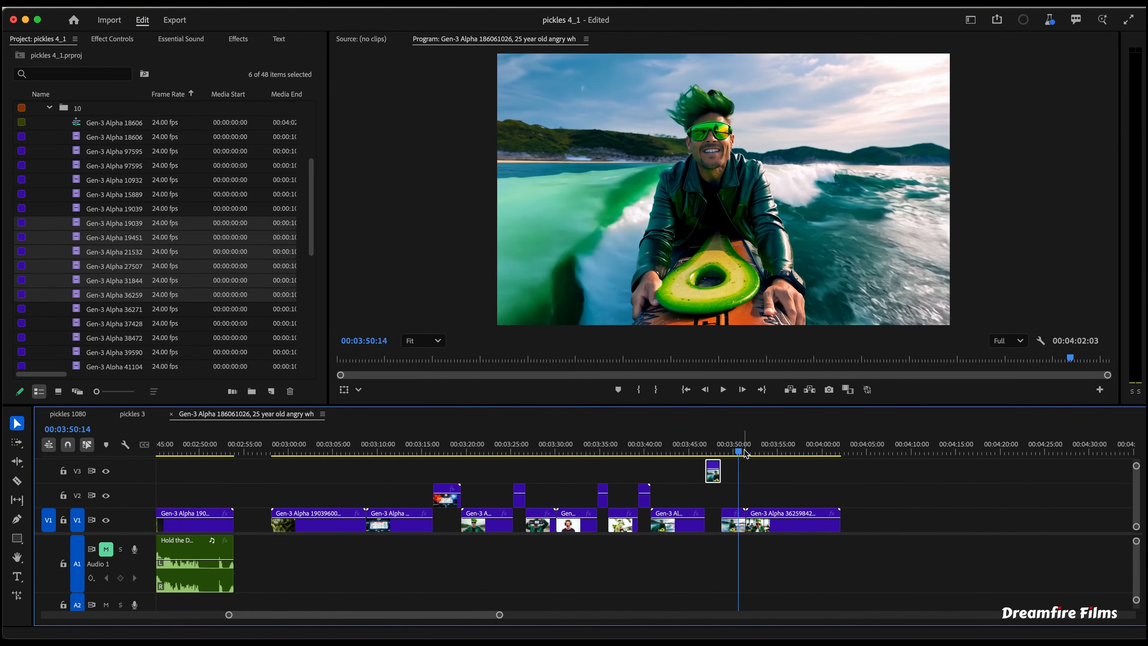
# - Rearrange the timeline, moving the lifted overlay segments over the music and pushing the main V1 clips later
pyautogui.click(812, 446)
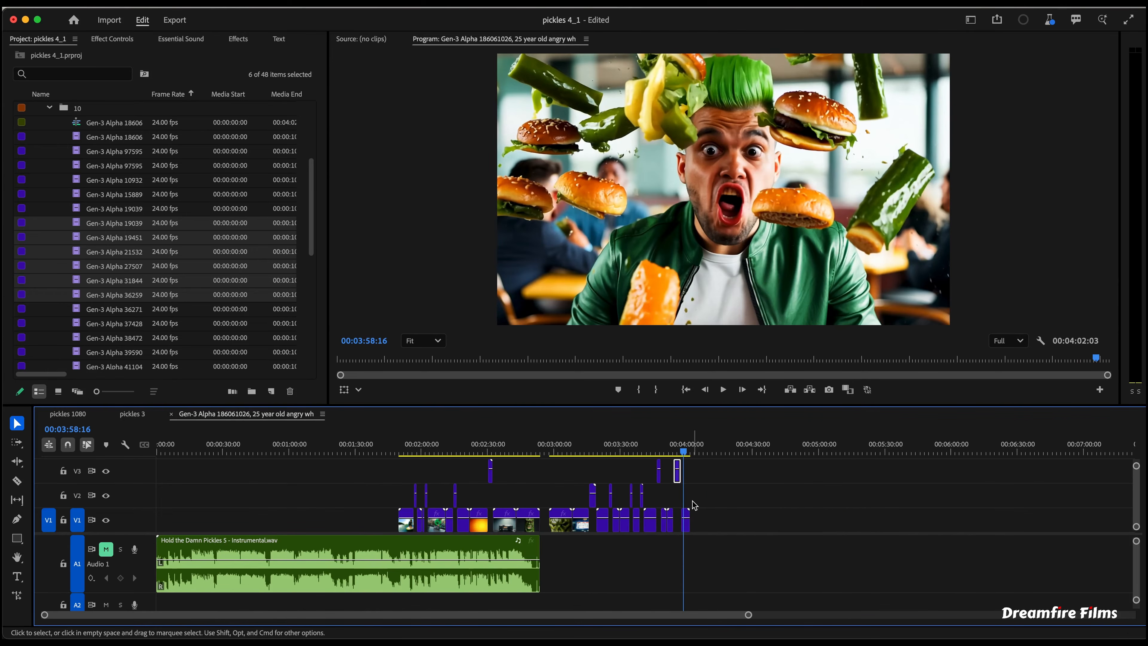
pyautogui.moveTo(694, 506); pyautogui.dragTo(398, 465)
pyautogui.moveTo(504, 524); pyautogui.dragTo(648, 521)
pyautogui.moveTo(872, 469); pyautogui.dragTo(550, 501)
pyautogui.moveTo(633, 476); pyautogui.dragTo(314, 479)
pyautogui.scroll(3, 454, 510)
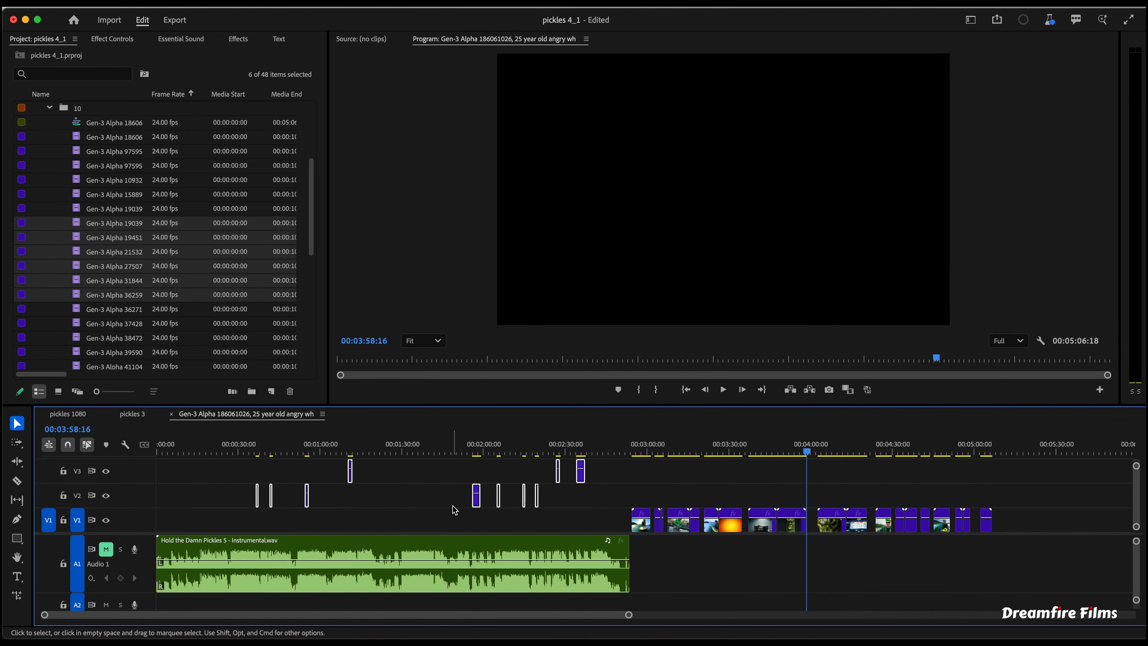
# - Move the overlay clips on track V3 back toward the start, around the 20 to 30 second mark
pyautogui.click(403, 522)
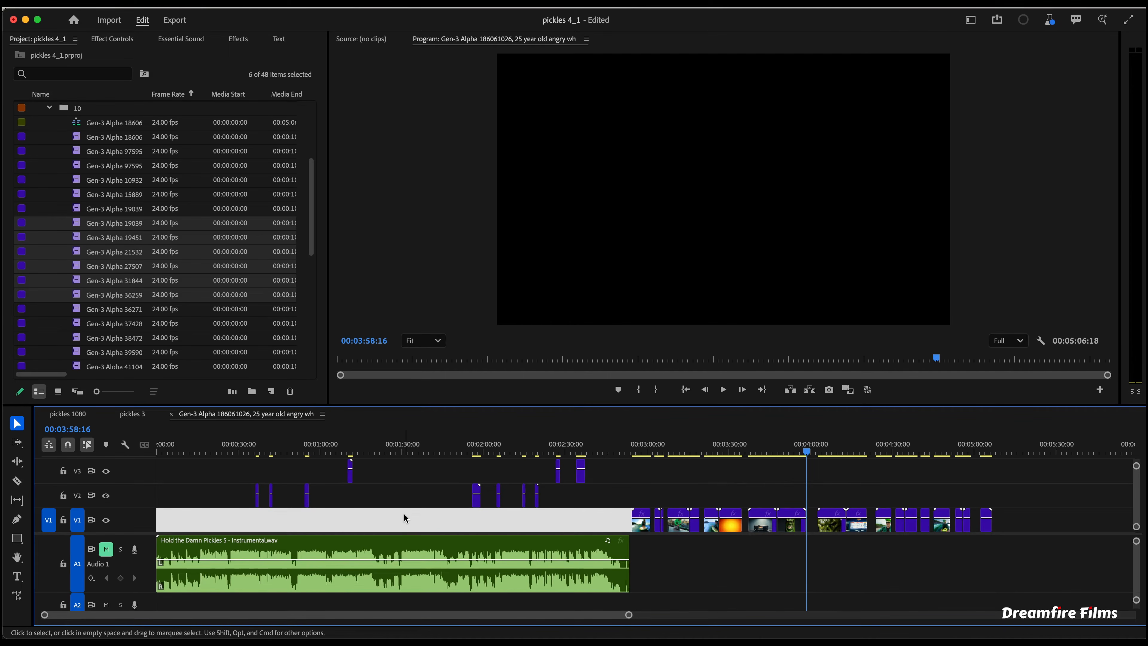
pyautogui.scroll(2, 363, 514)
pyautogui.moveTo(395, 475); pyautogui.dragTo(231, 480)
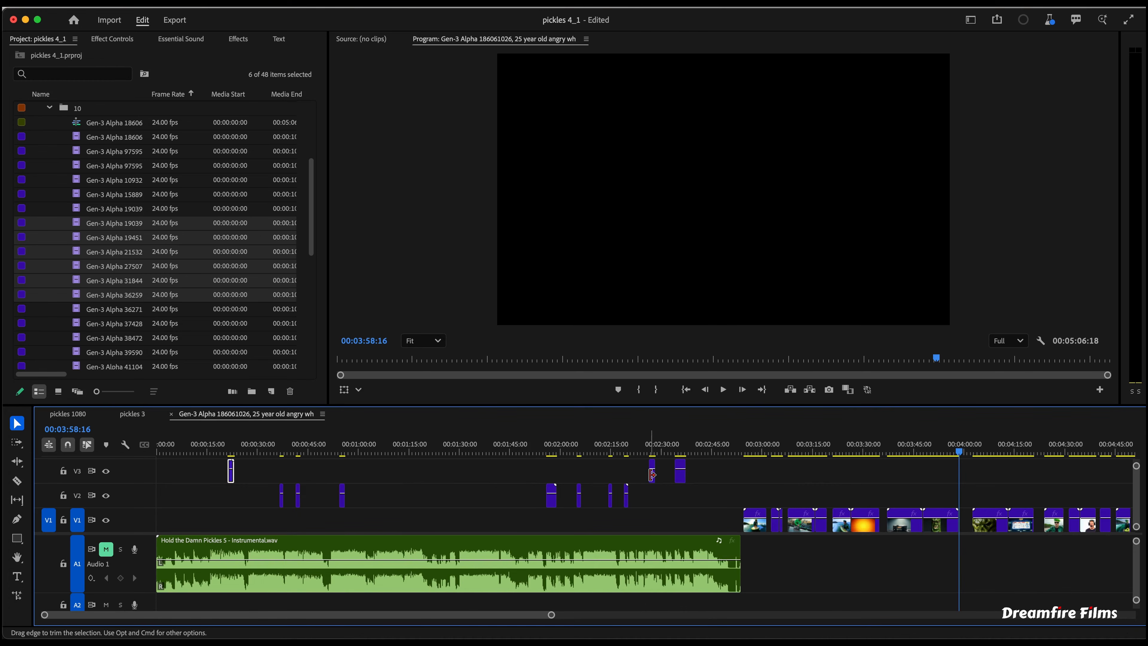
pyautogui.moveTo(652, 476); pyautogui.dragTo(239, 480)
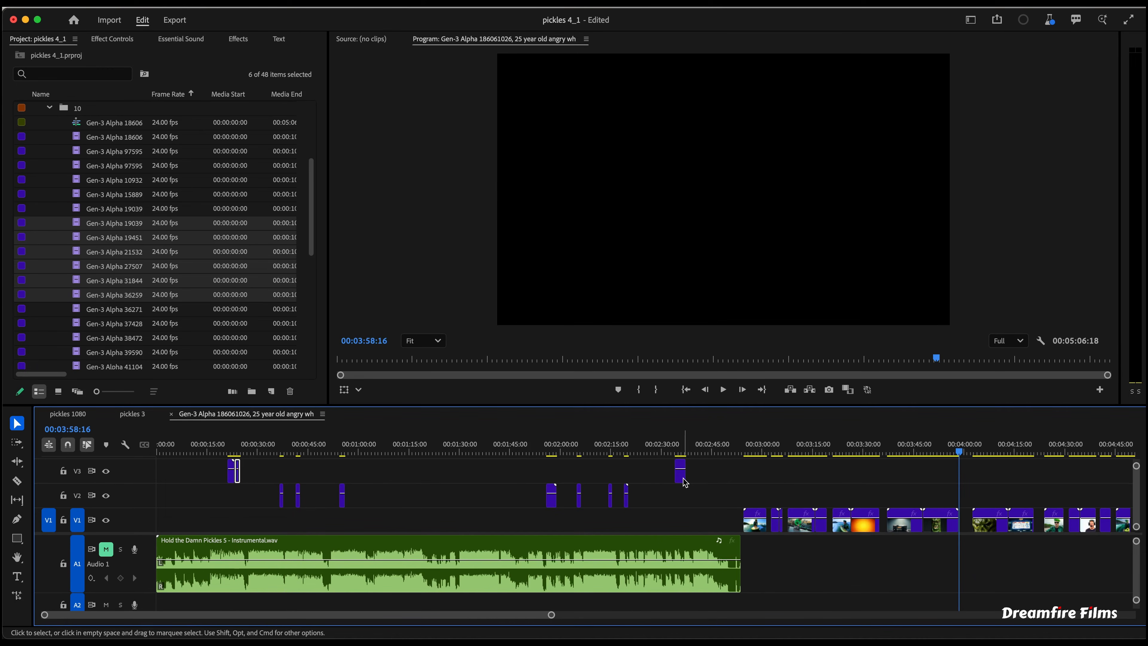
pyautogui.moveTo(684, 478); pyautogui.dragTo(237, 477)
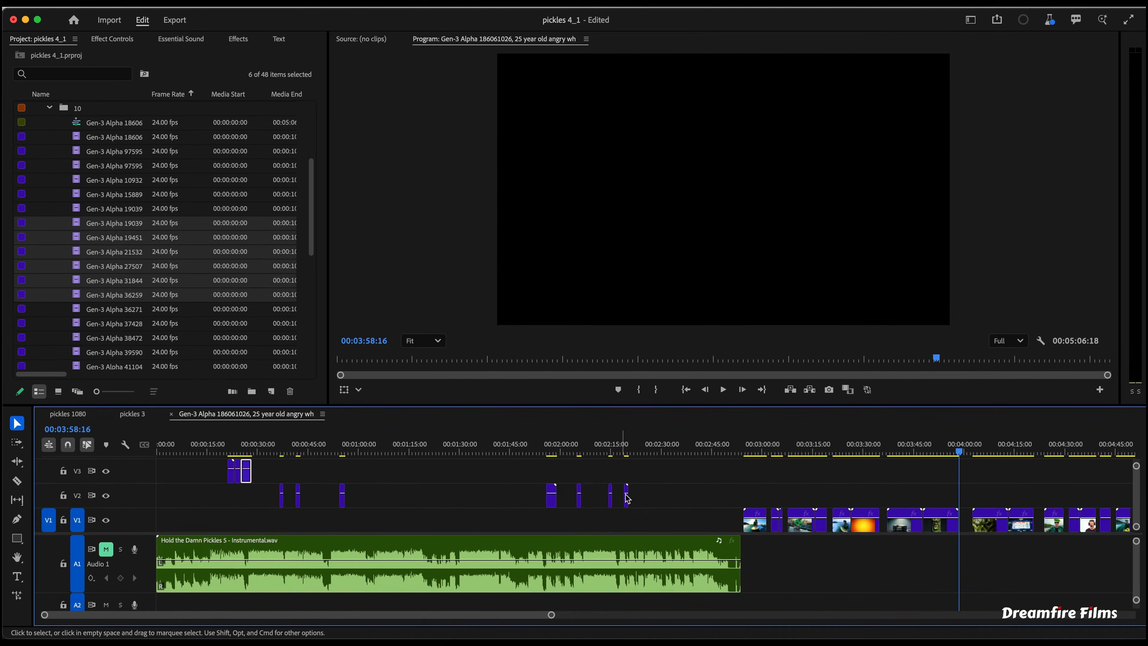
pyautogui.scroll(2, 400, 501)
pyautogui.scroll(1, 400, 501)
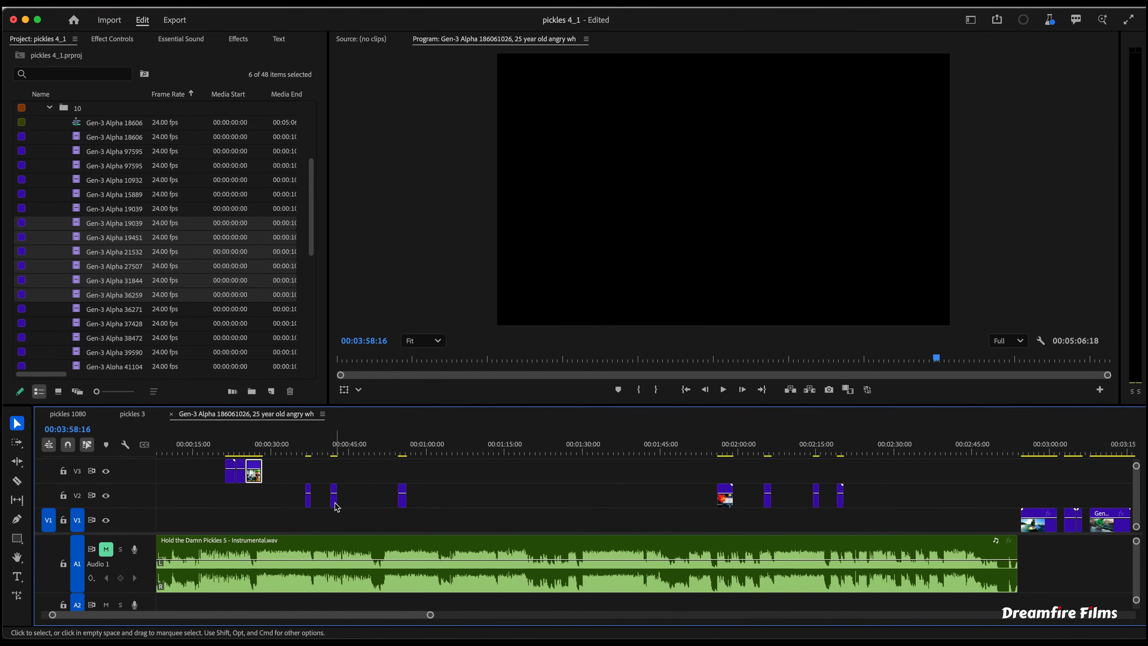
# - Nudge one V2 overlay clip to the right and ripple-delete the empty gaps between the V2 overlay clips
pyautogui.moveTo(337, 507); pyautogui.dragTo(397, 503)
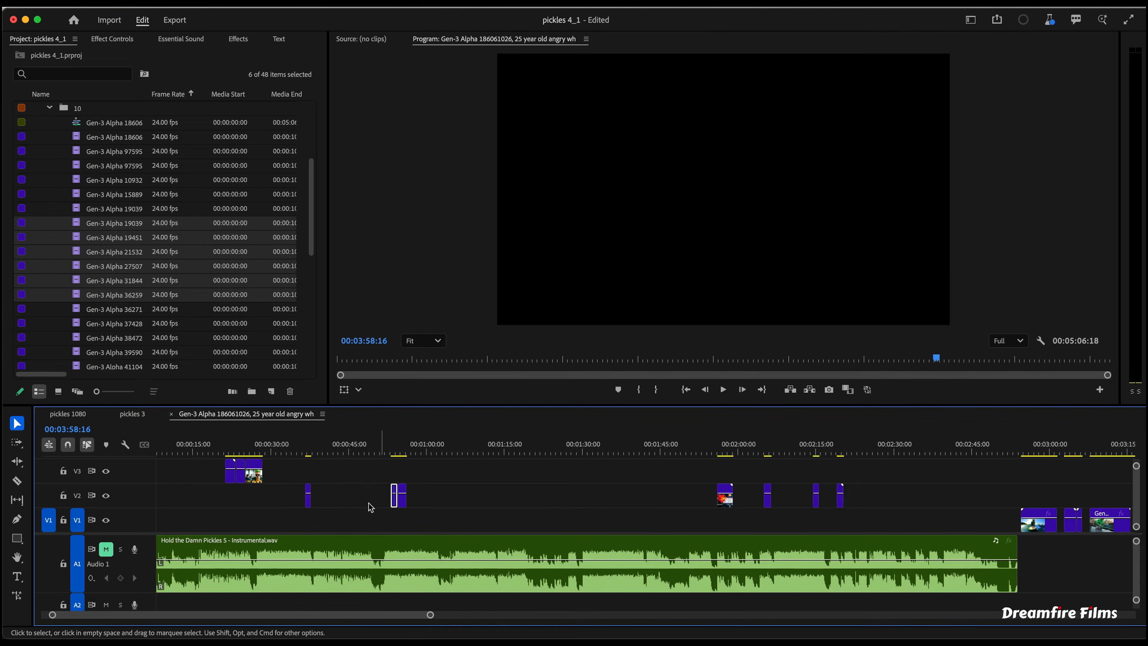
pyautogui.click(797, 499)
pyautogui.press('Delete')
pyautogui.click(791, 505)
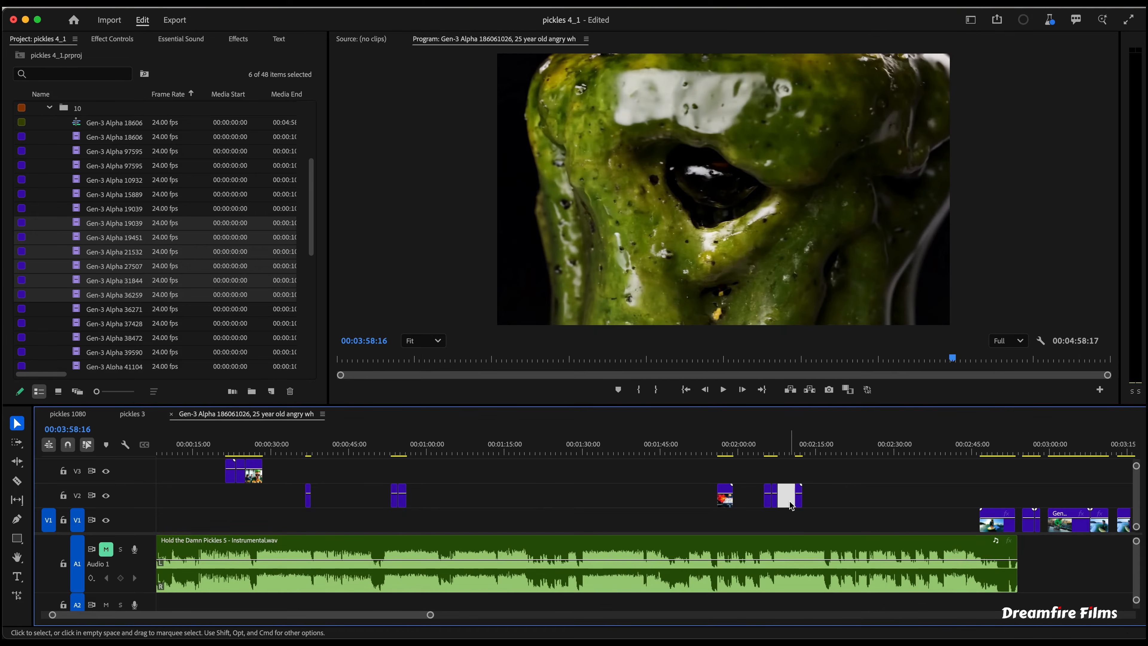
pyautogui.press('Delete')
pyautogui.click(751, 499)
pyautogui.press('Delete')
pyautogui.click(672, 502)
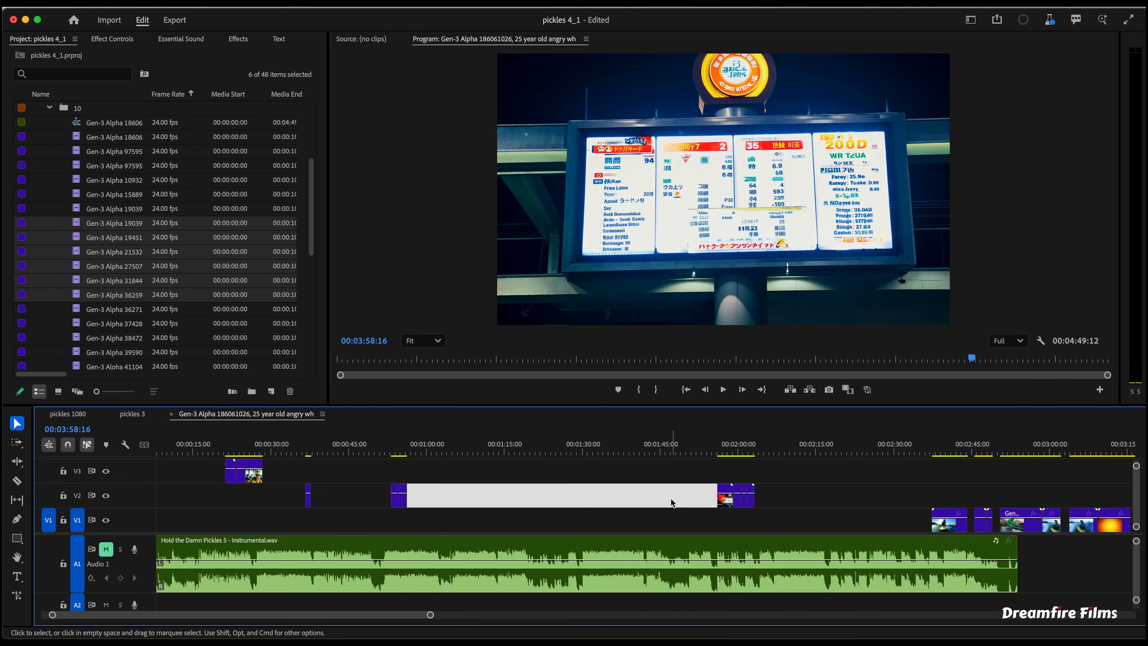
pyautogui.press('Delete')
pyautogui.click(361, 498)
pyautogui.press('Delete')
pyautogui.click(285, 445)
pyautogui.press('=')
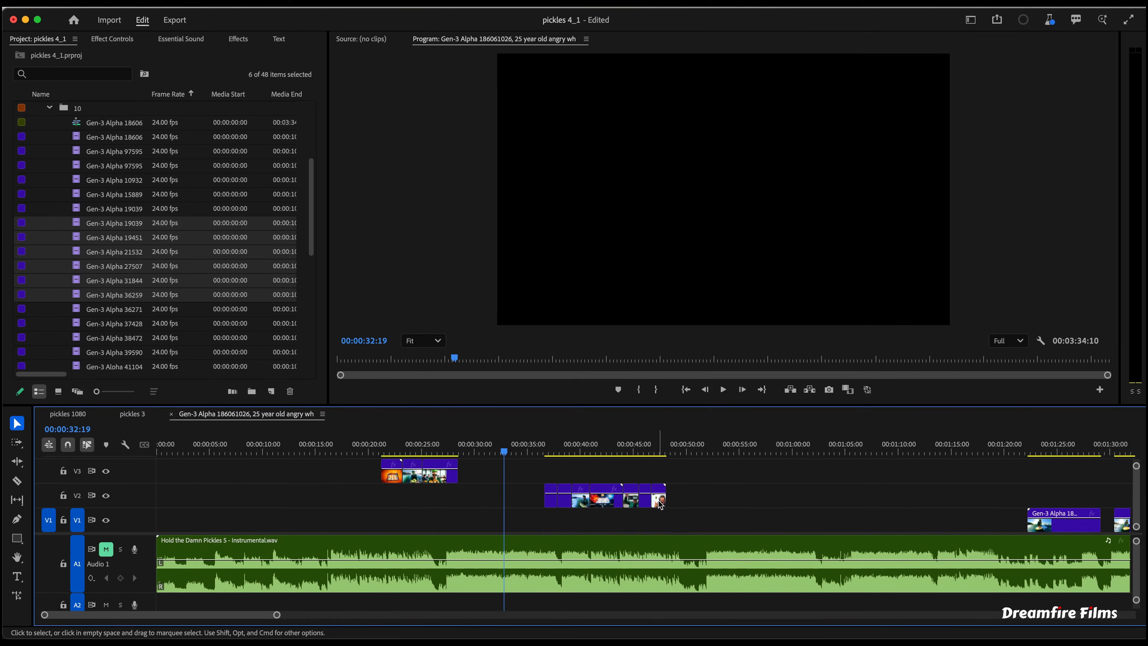
# - Spread the V2 overlay clips apart across roughly the 35 to 55 second range
pyautogui.moveTo(659, 497); pyautogui.dragTo(750, 498)
pyautogui.moveTo(645, 502)
pyautogui.mouseDown()
pyautogui.moveTo(672, 501)
pyautogui.moveTo(604, 504)
pyautogui.moveTo(632, 503)
pyautogui.mouseUp()
pyautogui.click(611, 502)
pyautogui.click(790, 507)
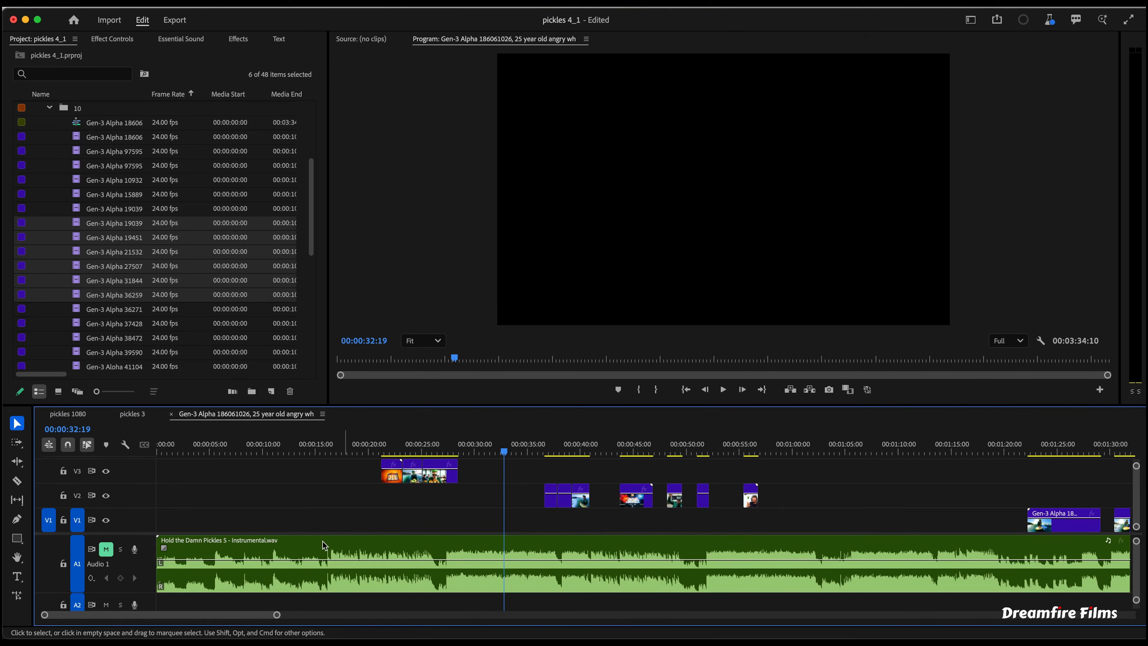
# - Remove the music clip and close the gaps in the sequence, then undo the last change
pyautogui.click(292, 547)
pyautogui.press('Delete')
pyautogui.moveTo(831, 476); pyautogui.dragTo(531, 523)
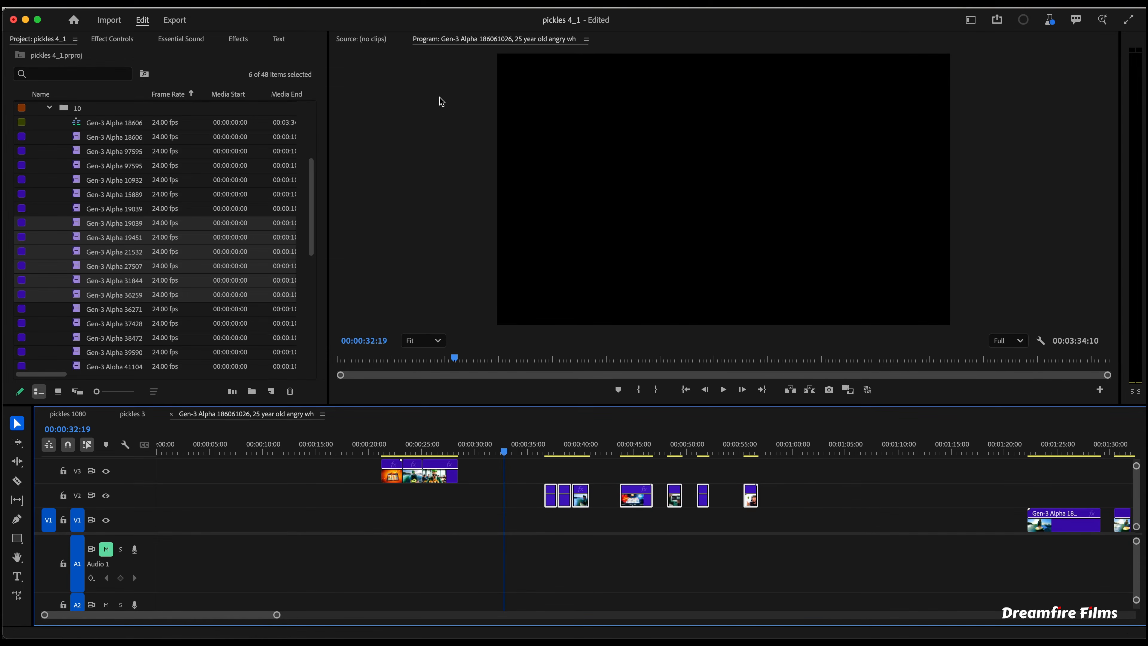
pyautogui.click(232, 2)
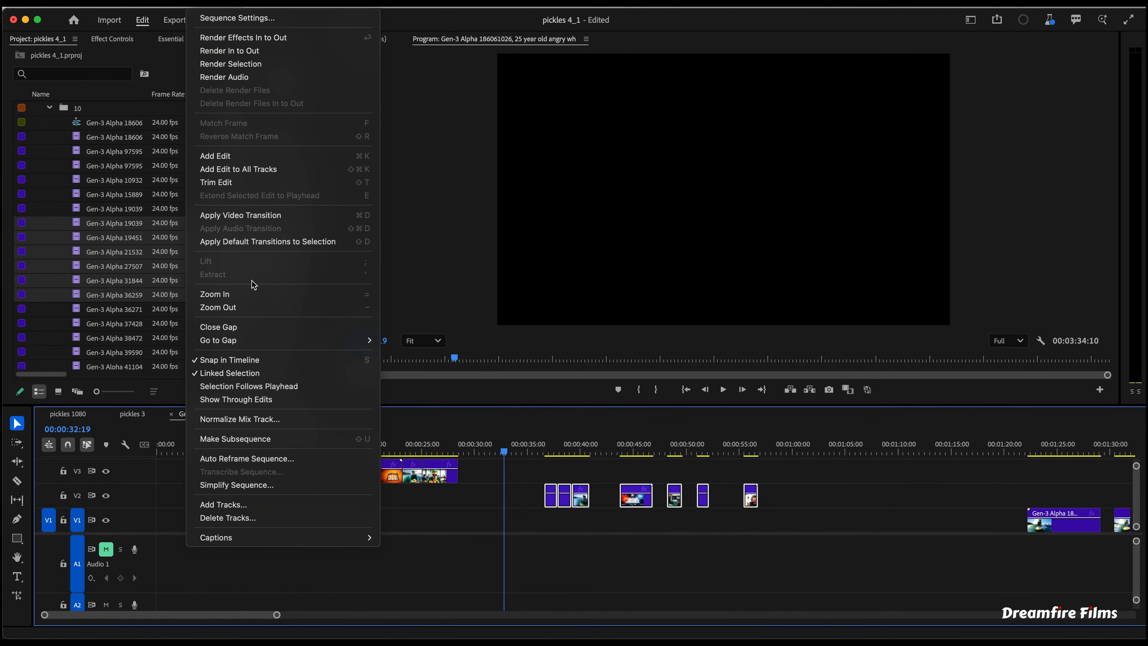
pyautogui.click(247, 326)
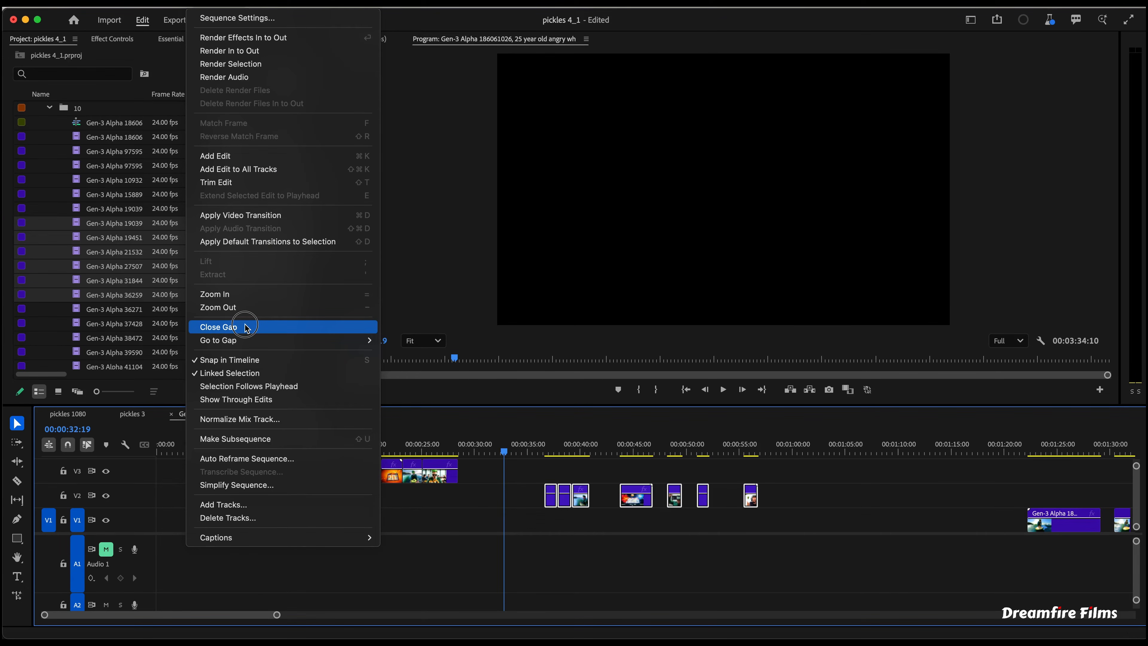
pyautogui.scroll(-6, 547, 561)
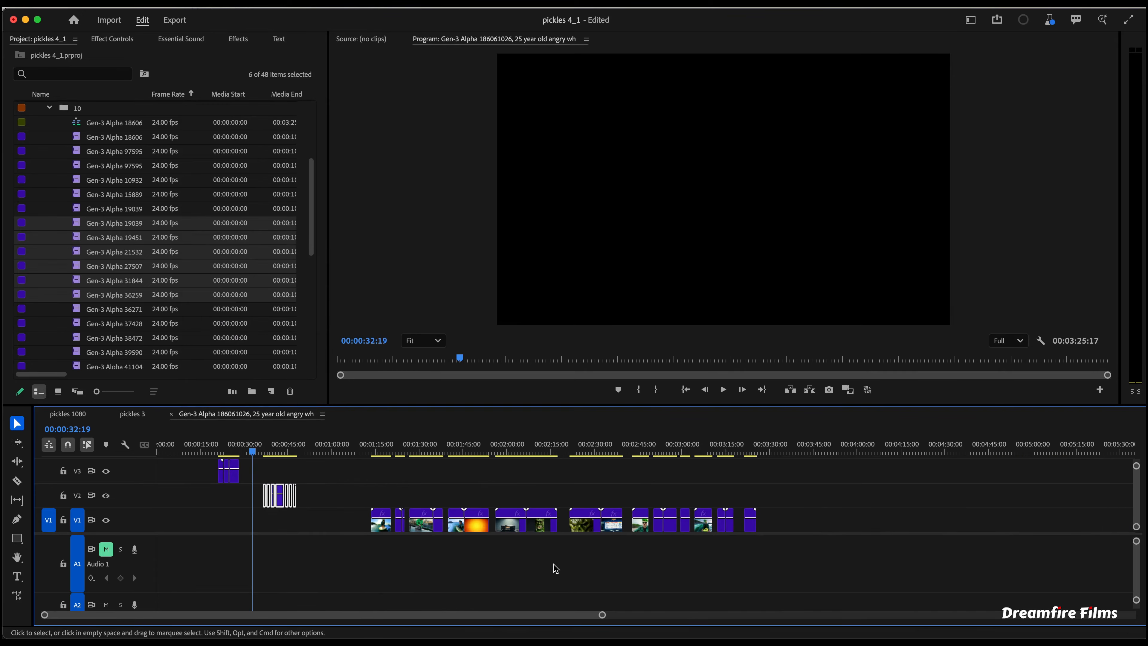
pyautogui.scroll(-4, 410, 570)
pyautogui.press('super+z')
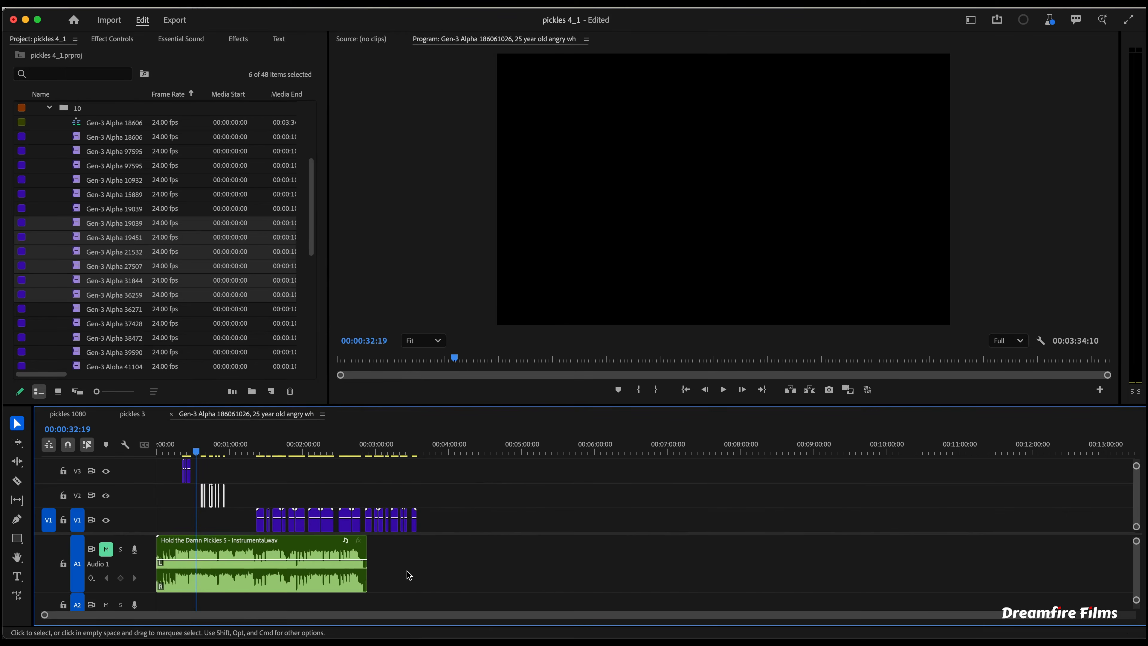
# - Move the main V1 clips later in the timeline and close the gaps between them
pyautogui.moveTo(495, 499); pyautogui.dragTo(169, 542)
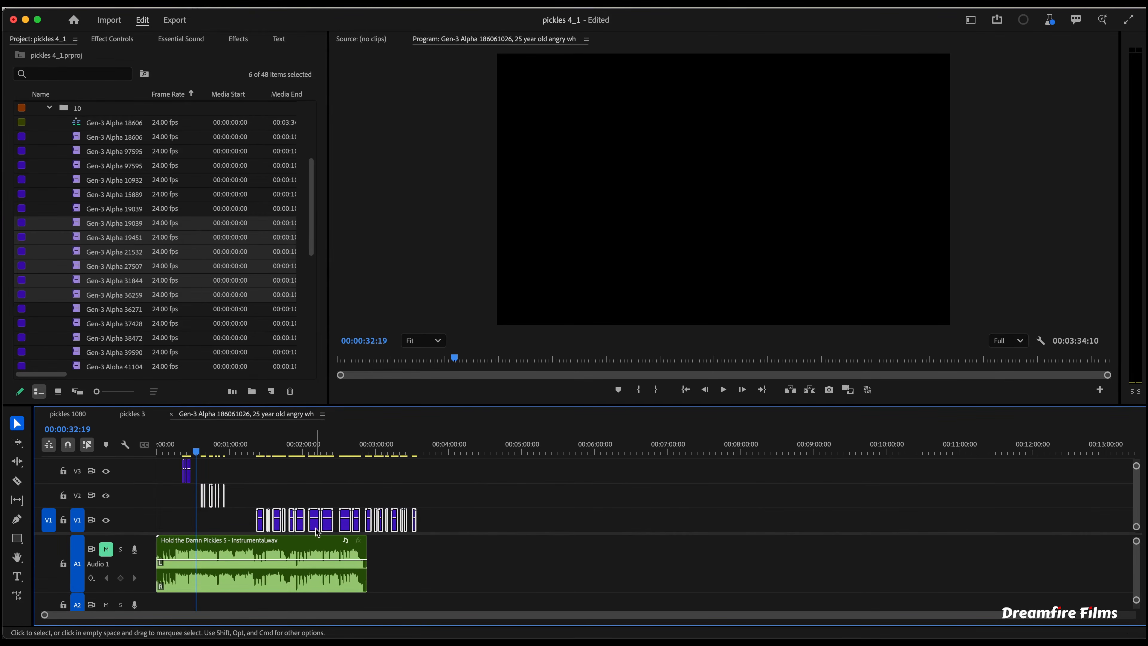
pyautogui.moveTo(317, 527); pyautogui.dragTo(504, 535)
pyautogui.scroll(4, 439, 529)
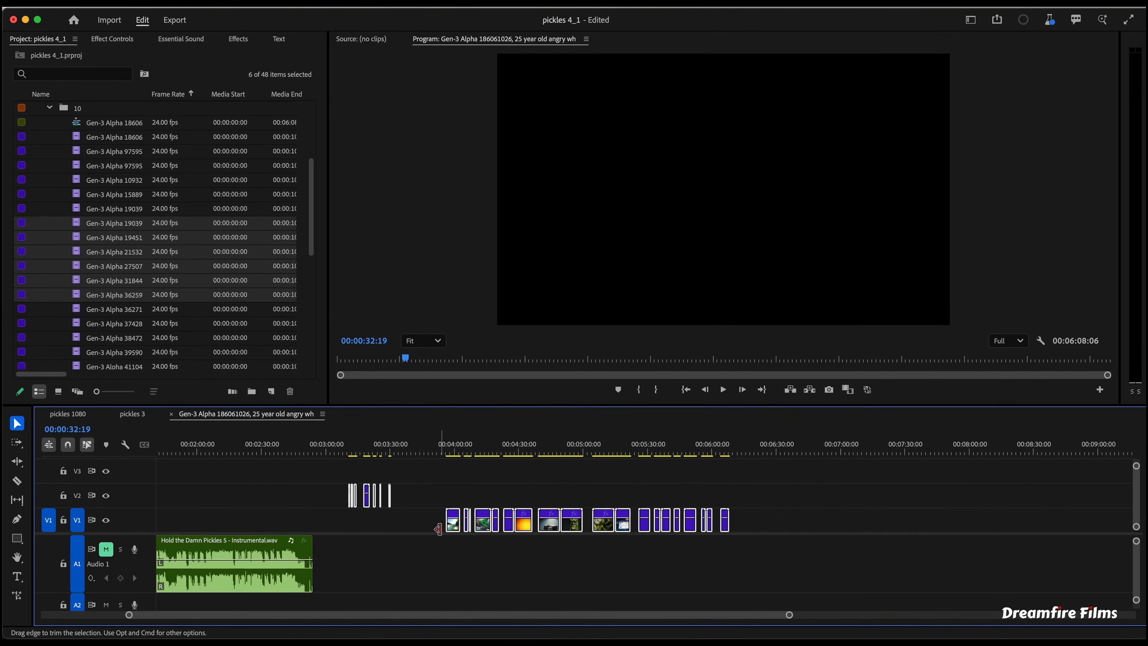
pyautogui.scroll(2, 414, 537)
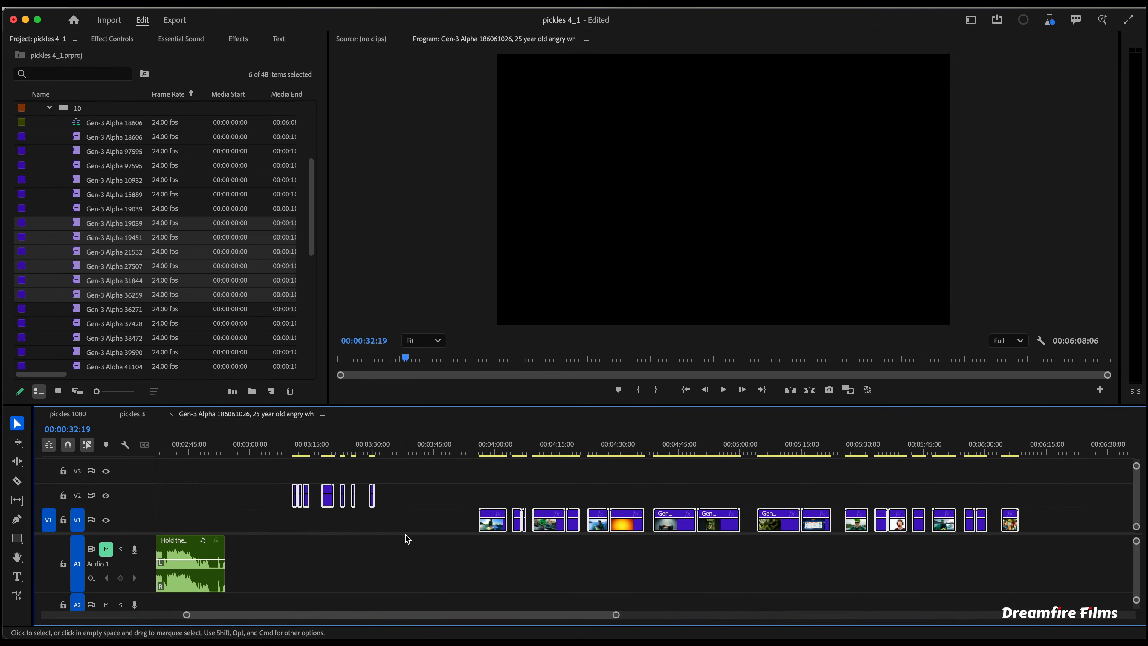
pyautogui.click(219, 6)
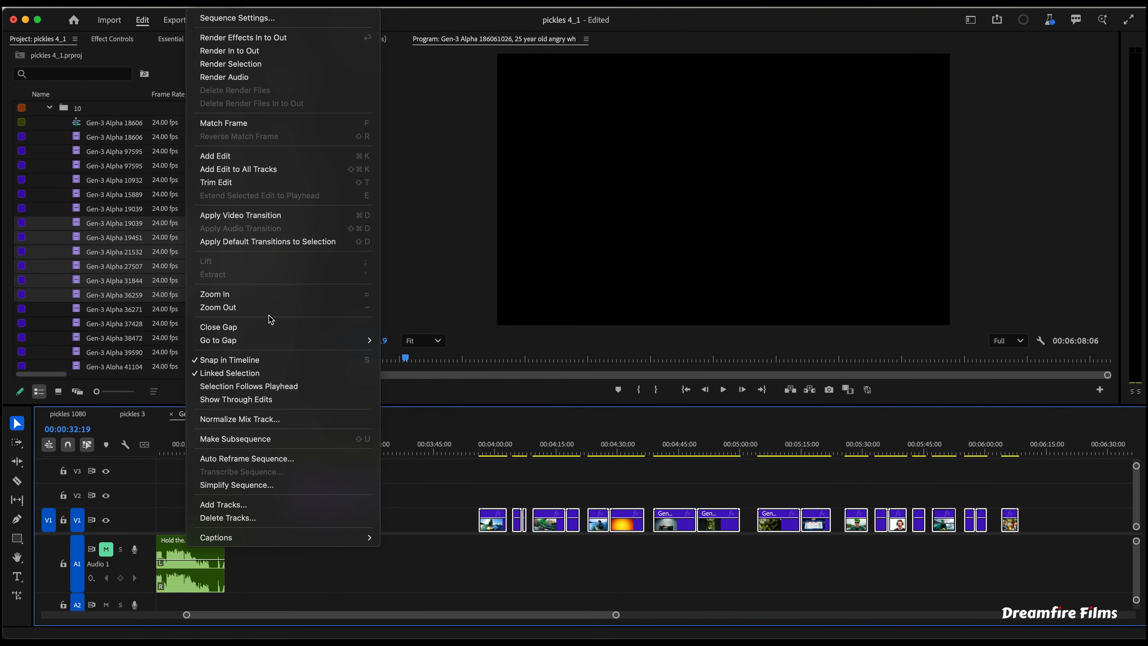
pyautogui.click(268, 328)
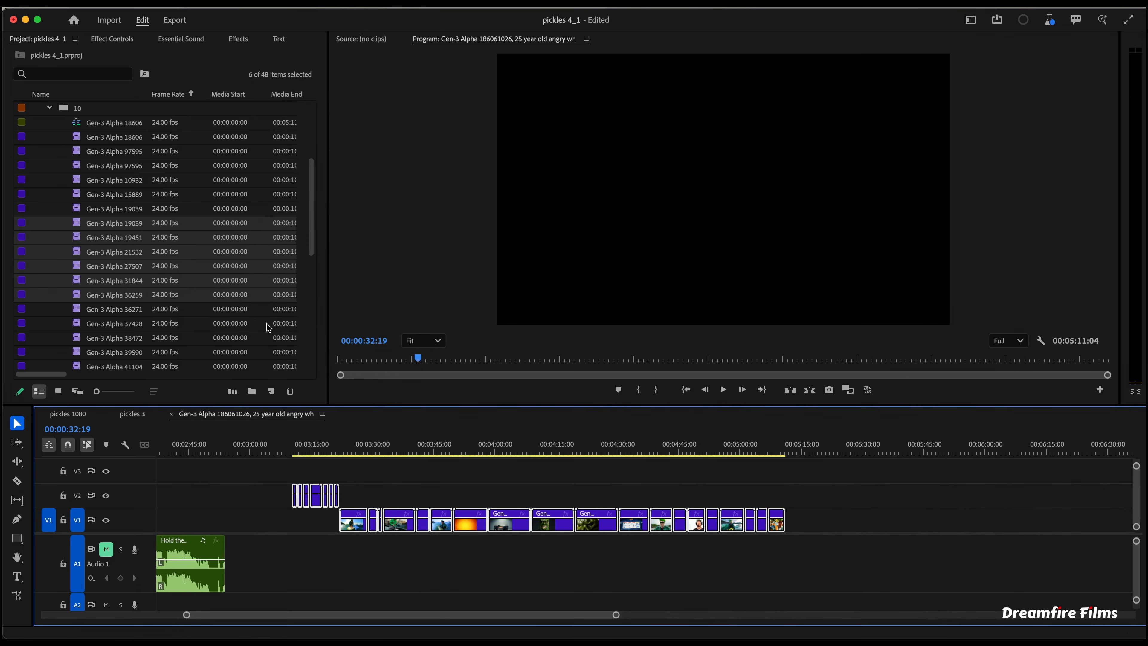
# - Move the group of V2 overlay clips back to around the 40 second mark
pyautogui.moveTo(823, 523); pyautogui.dragTo(424, 524)
pyautogui.hscroll(-10, 464, 525)
pyautogui.moveTo(940, 468); pyautogui.dragTo(777, 527)
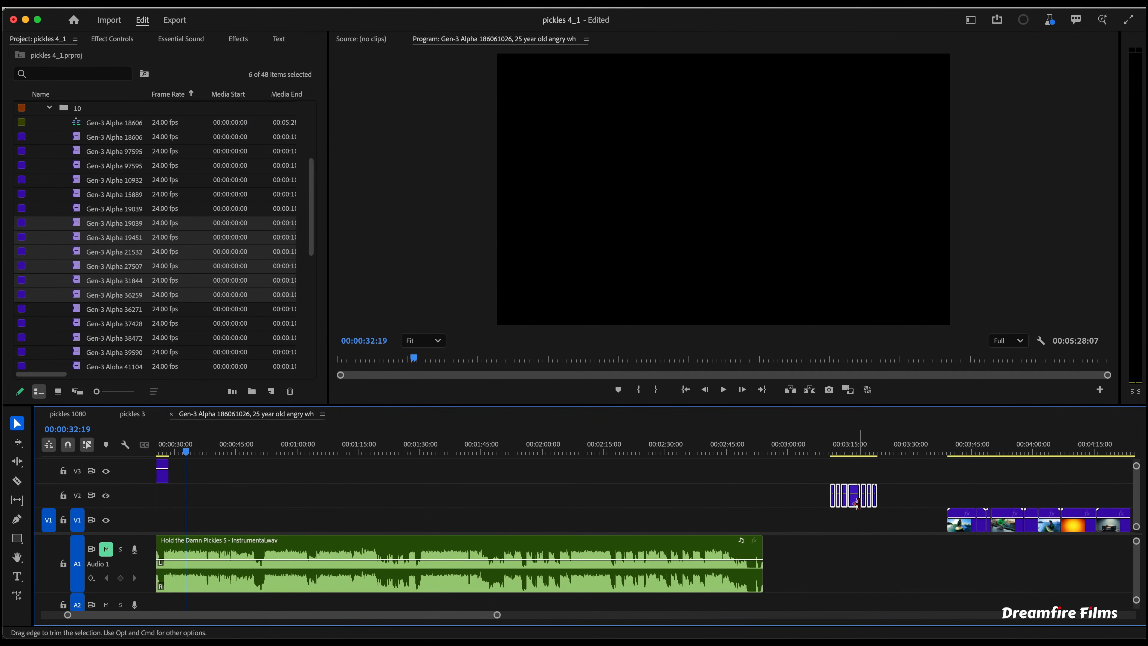
pyautogui.moveTo(854, 502); pyautogui.dragTo(264, 519)
pyautogui.hscroll(-4, 294, 509)
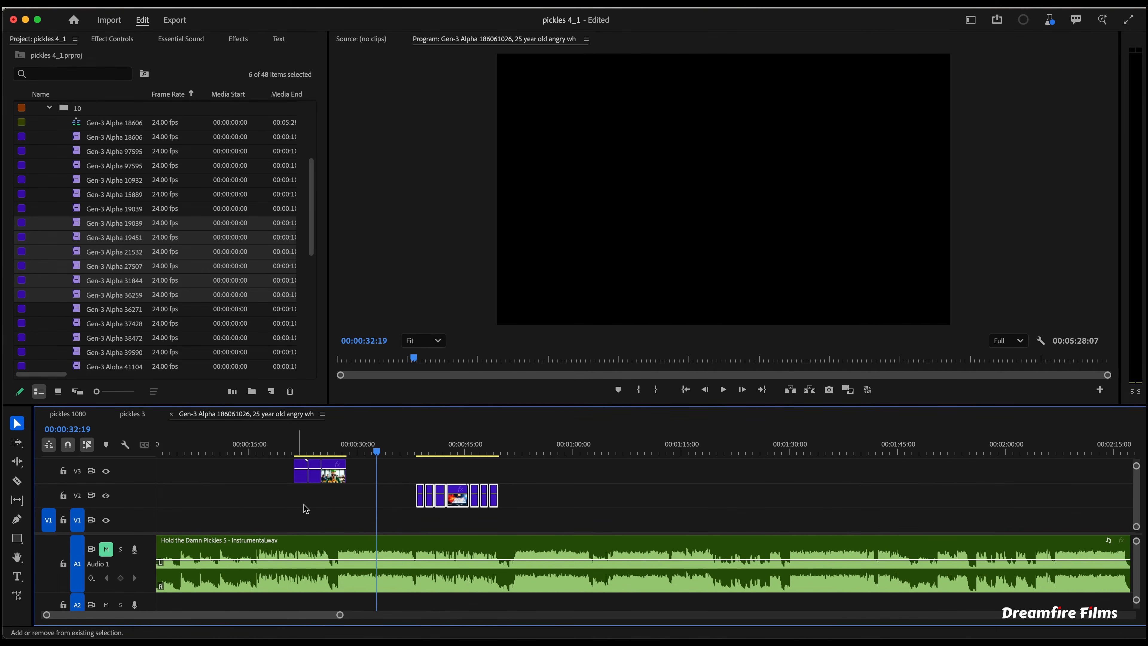
pyautogui.hscroll(-1, 331, 517)
pyautogui.scroll(-3, 331, 517)
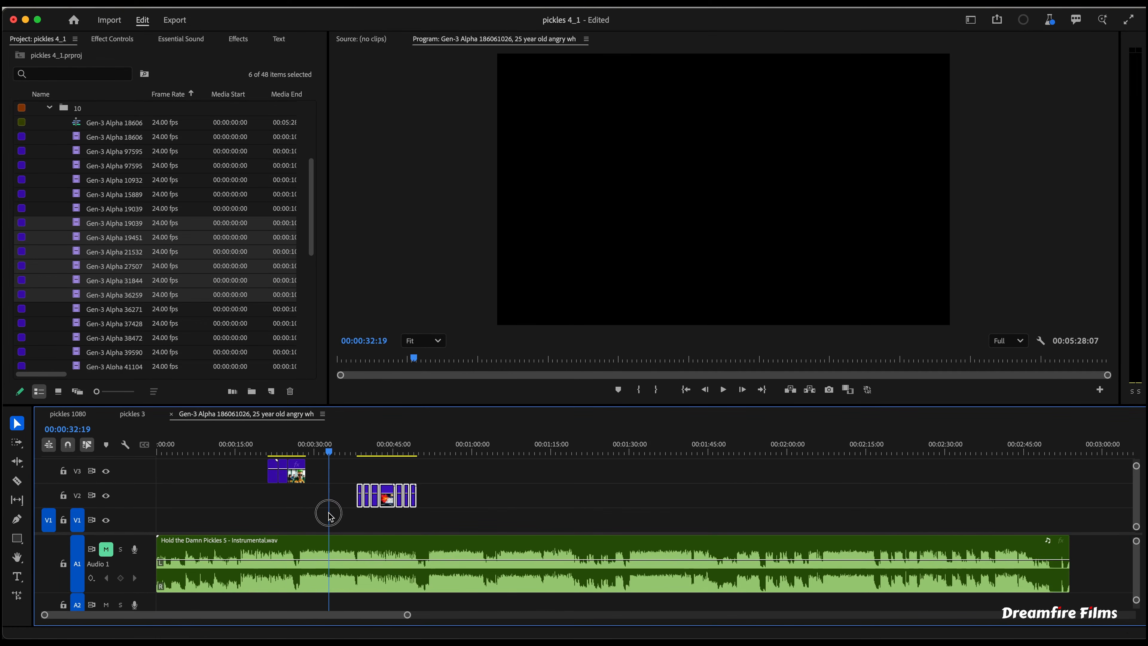
# - Move the V3 and V2 overlay clips to the very start of the sequence
pyautogui.click(328, 495)
pyautogui.moveTo(260, 444); pyautogui.dragTo(315, 442)
pyautogui.scroll(1, 299, 486)
pyautogui.scroll(1, 298, 486)
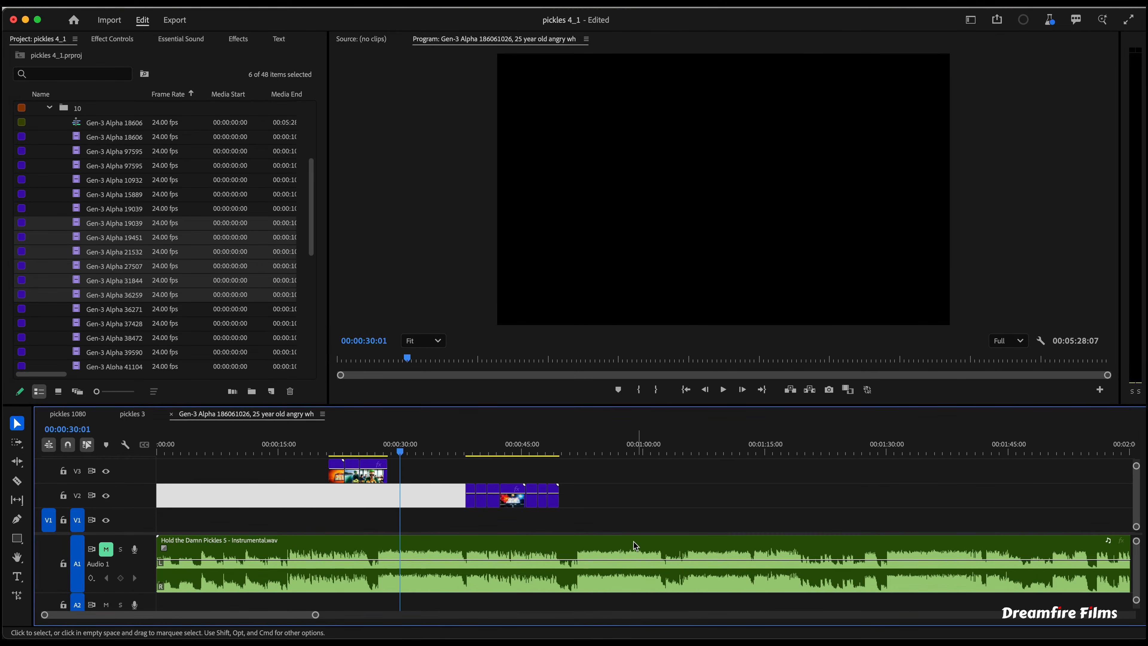
pyautogui.click(490, 435)
pyautogui.moveTo(491, 435); pyautogui.dragTo(639, 447)
pyautogui.scroll(-5, 511, 468)
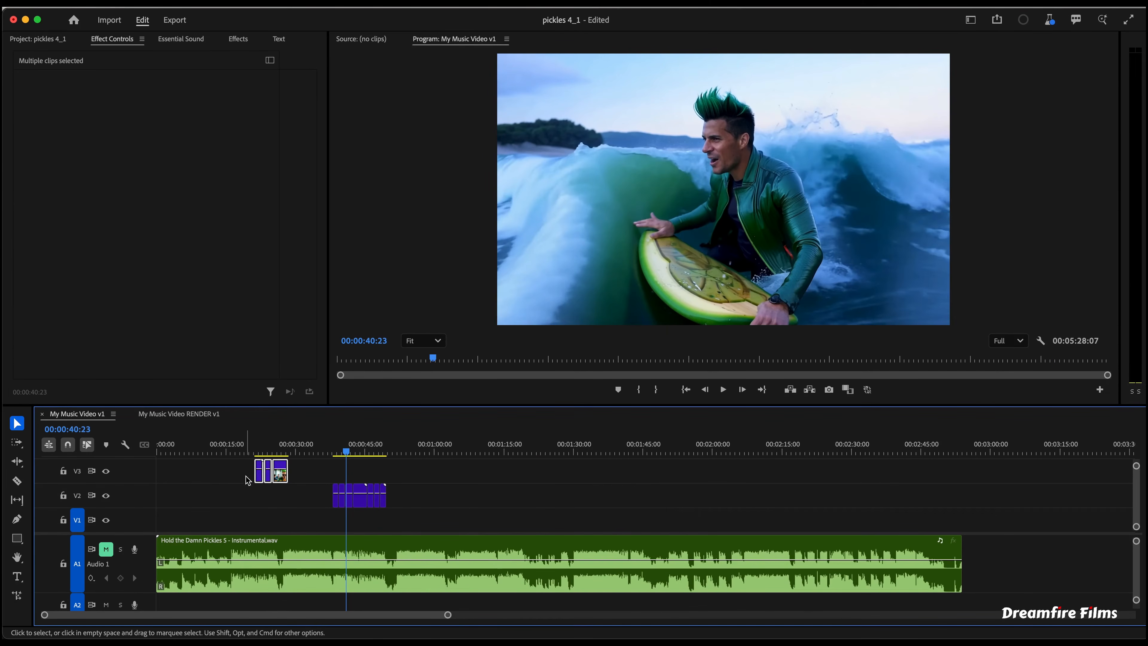
pyautogui.moveTo(271, 474); pyautogui.dragTo(166, 473)
pyautogui.moveTo(410, 498); pyautogui.dragTo(215, 497)
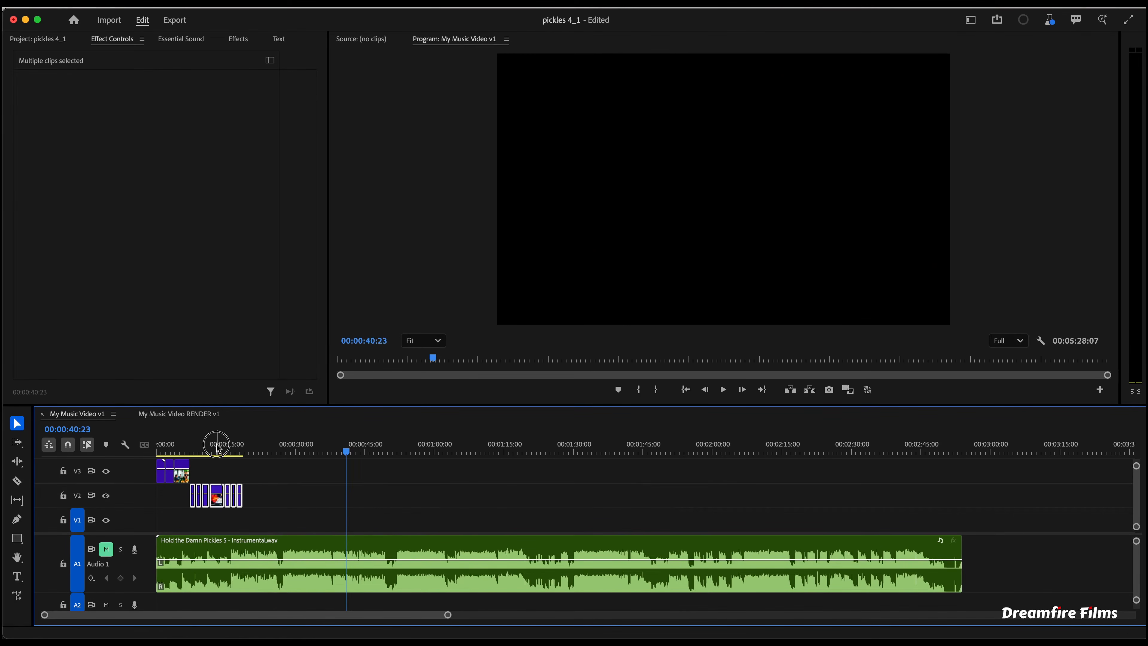
pyautogui.moveTo(215, 446)
pyautogui.mouseDown()
pyautogui.moveTo(171, 447)
pyautogui.moveTo(230, 450)
pyautogui.mouseUp()
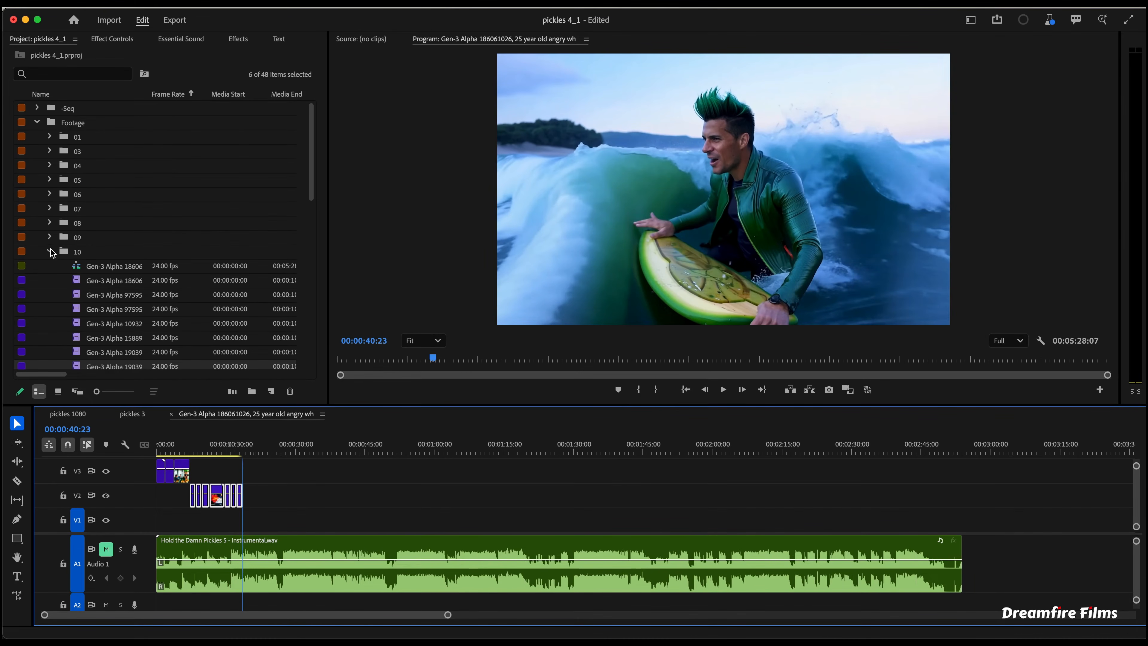
# - Collapse the project folders and rename the working sequence My Music Video v1
pyautogui.click(99, 266)
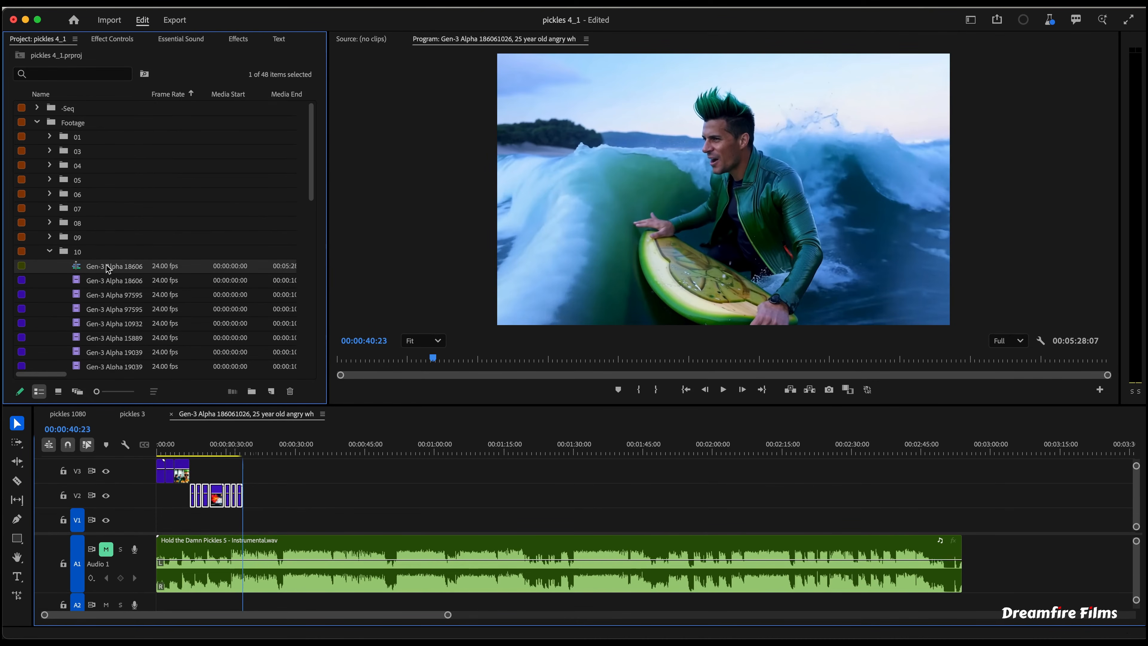
pyautogui.click(117, 270)
pyautogui.moveTo(116, 270); pyautogui.dragTo(37, 267)
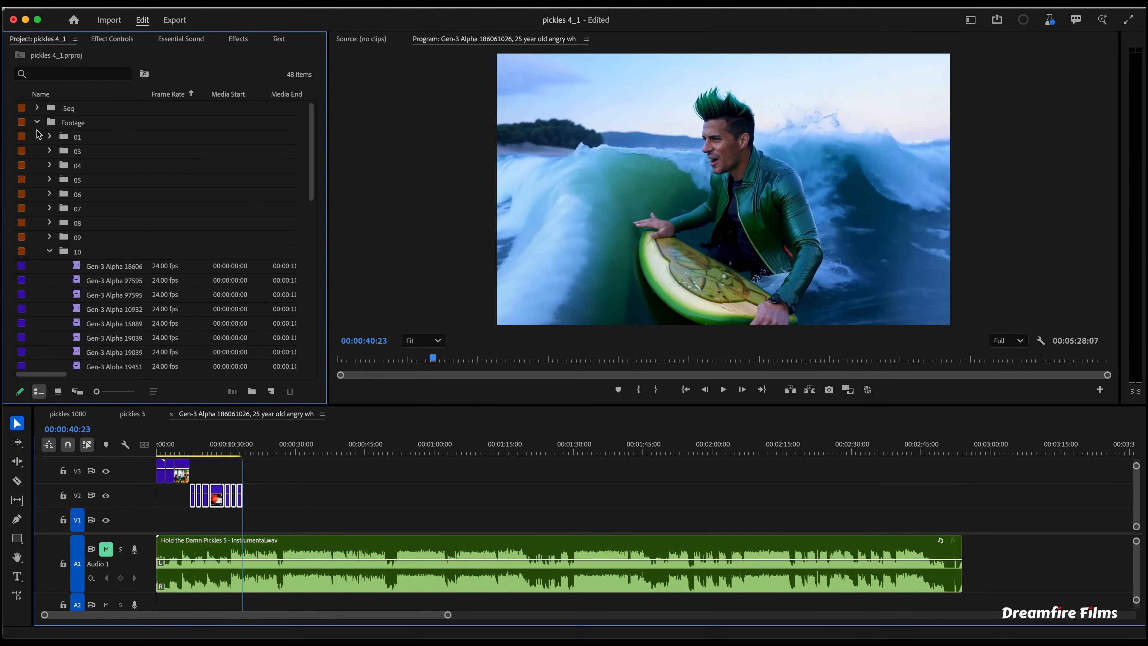
pyautogui.click(38, 122)
pyautogui.click(37, 151)
pyautogui.click(83, 171)
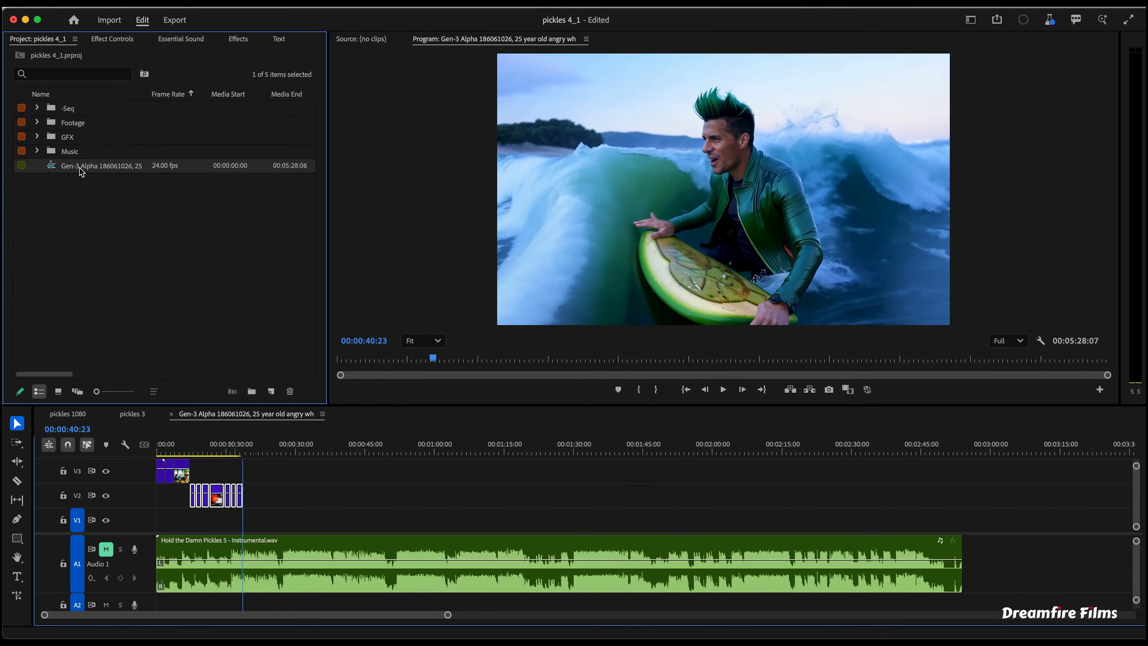
pyautogui.click(118, 171)
pyautogui.write('My Music Video')
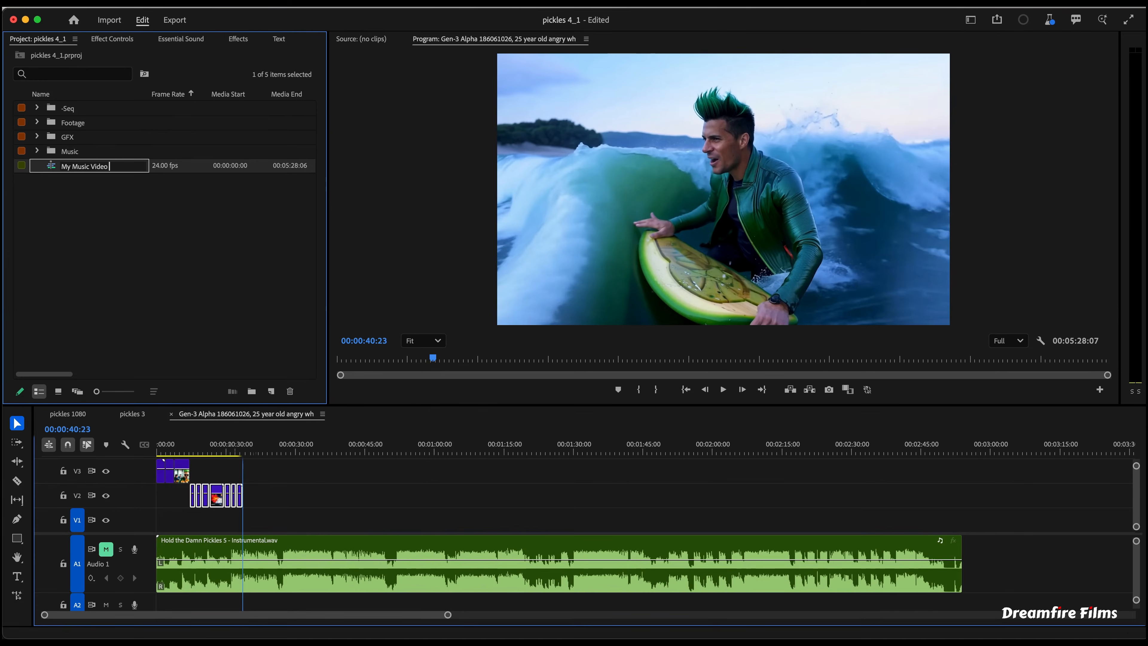
pyautogui.write(' v1')
pyautogui.press('Return')
pyautogui.click(174, 278)
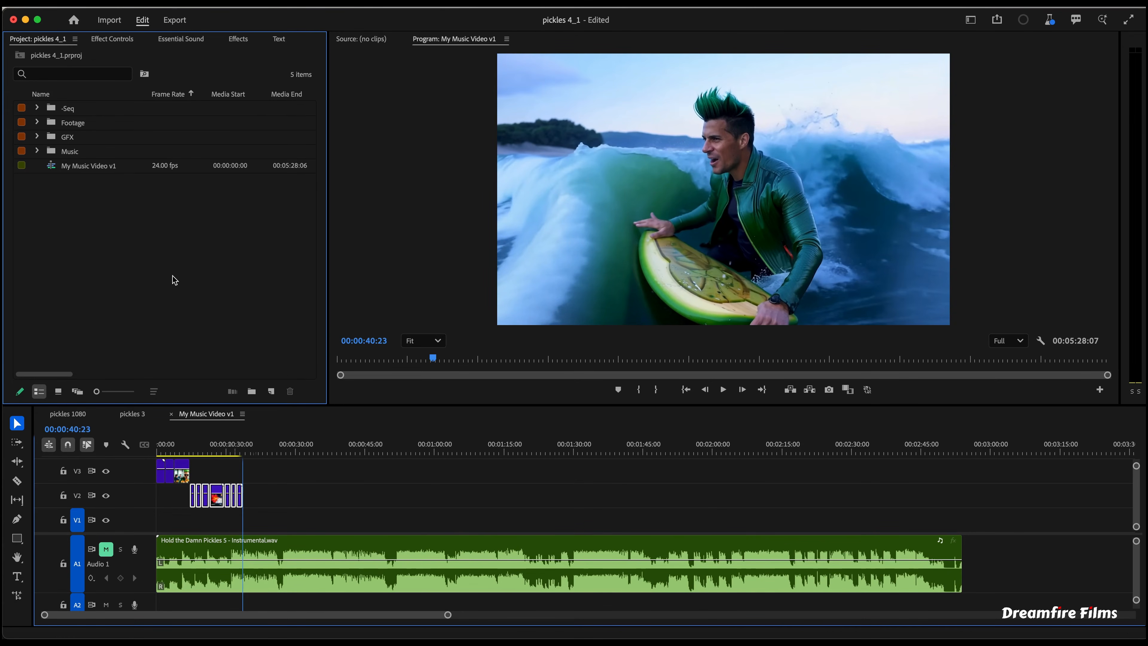
# - Create a new HD 1080p 23.976 fps sequence named My Music Video RENDER v1
pyautogui.click(271, 391)
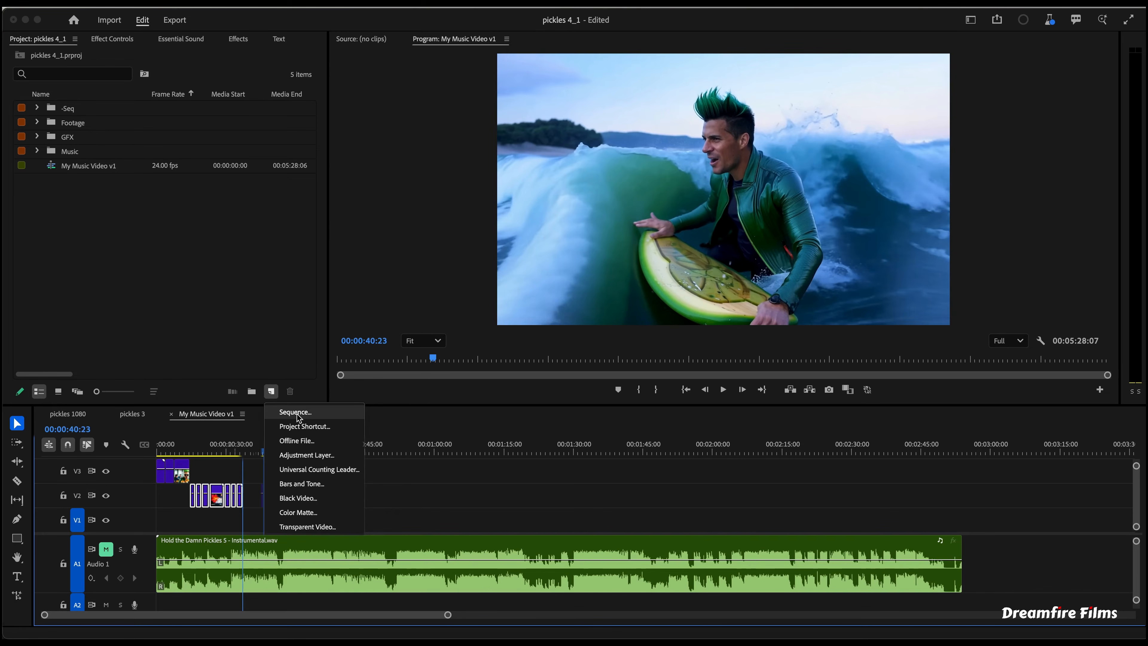
pyautogui.click(299, 412)
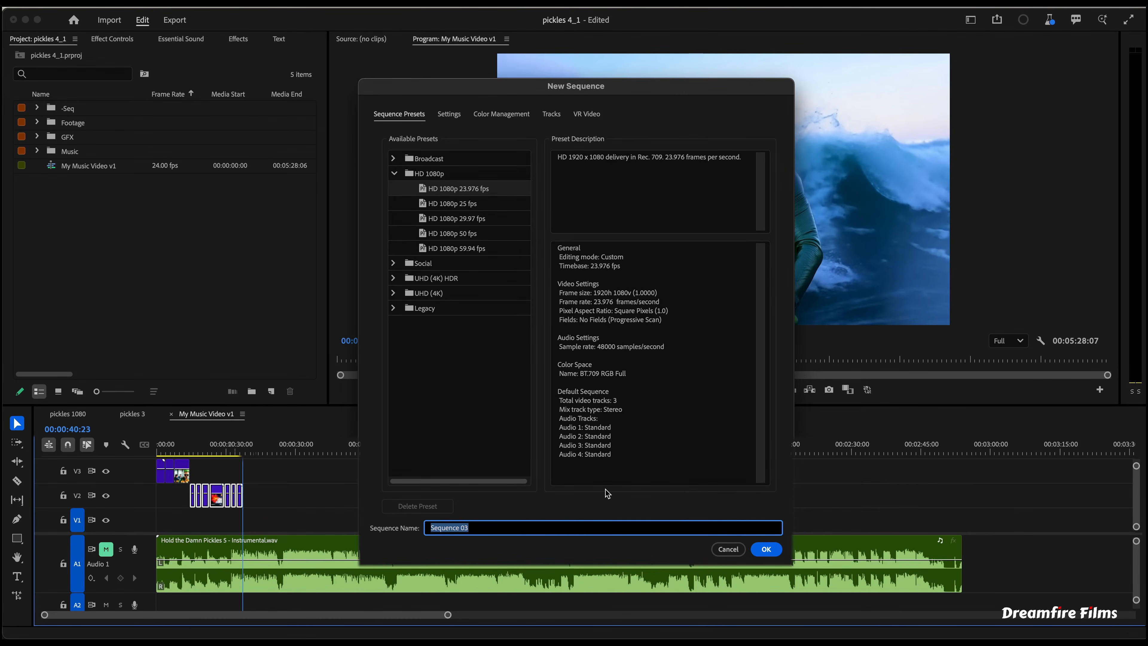
pyautogui.write('My Music Video RENDER v1')
pyautogui.click(766, 549)
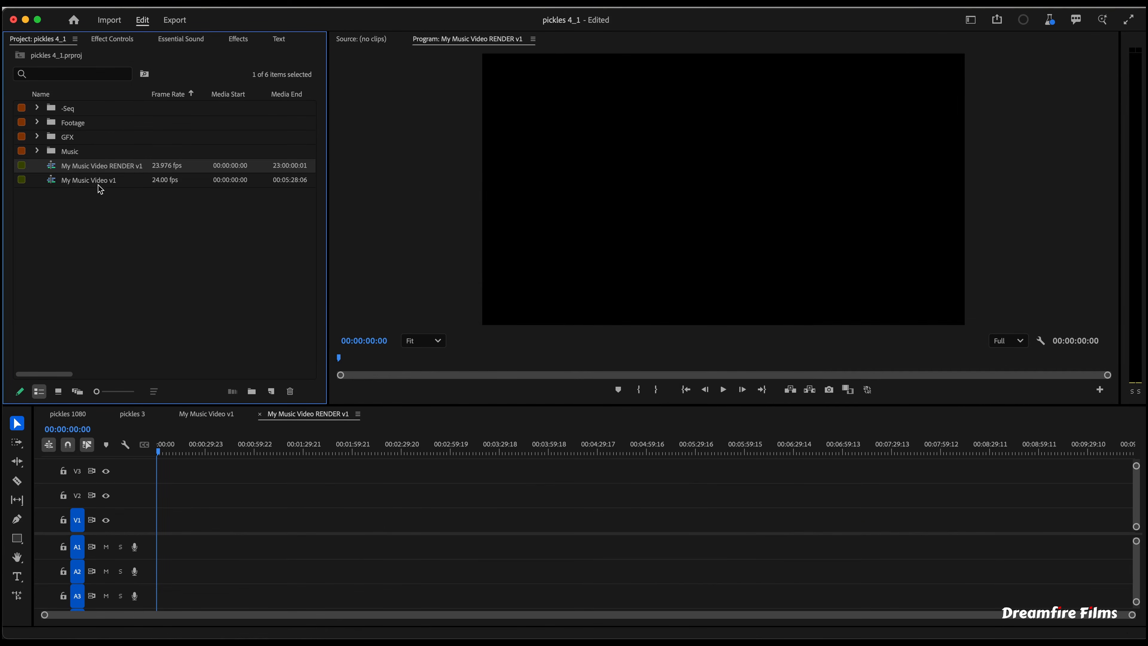
# - Place My Music Video v1 into the new render sequence, keeping the existing sequence settings
pyautogui.moveTo(98, 183); pyautogui.dragTo(158, 530)
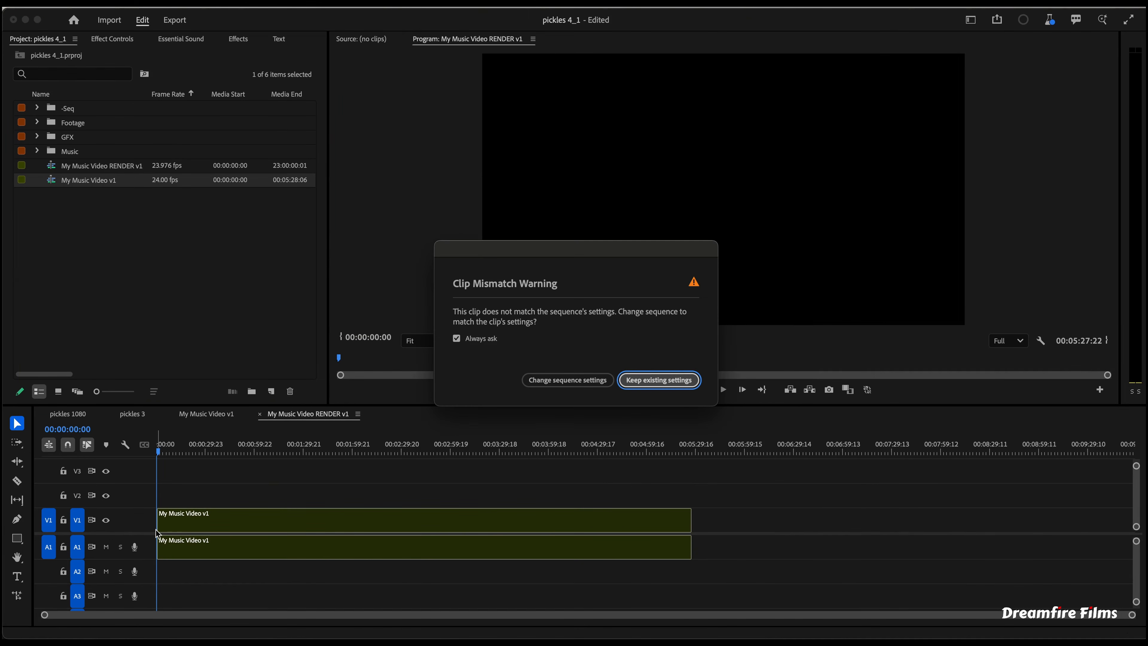
pyautogui.click(632, 386)
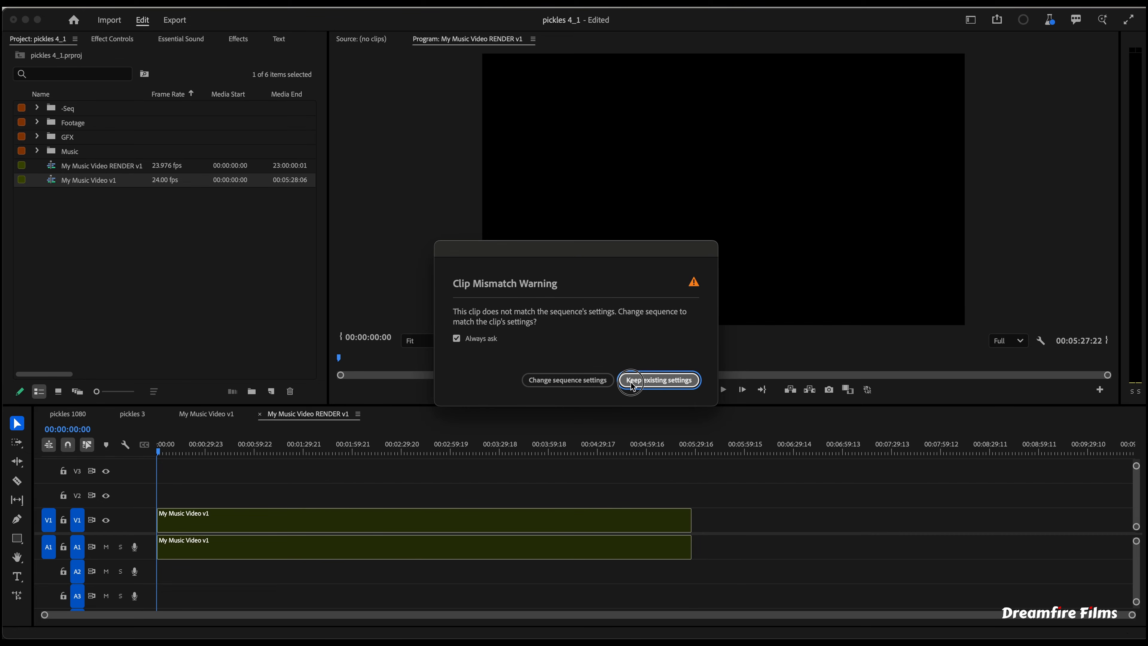
pyautogui.click(631, 383)
pyautogui.moveTo(185, 449); pyautogui.dragTo(226, 452)
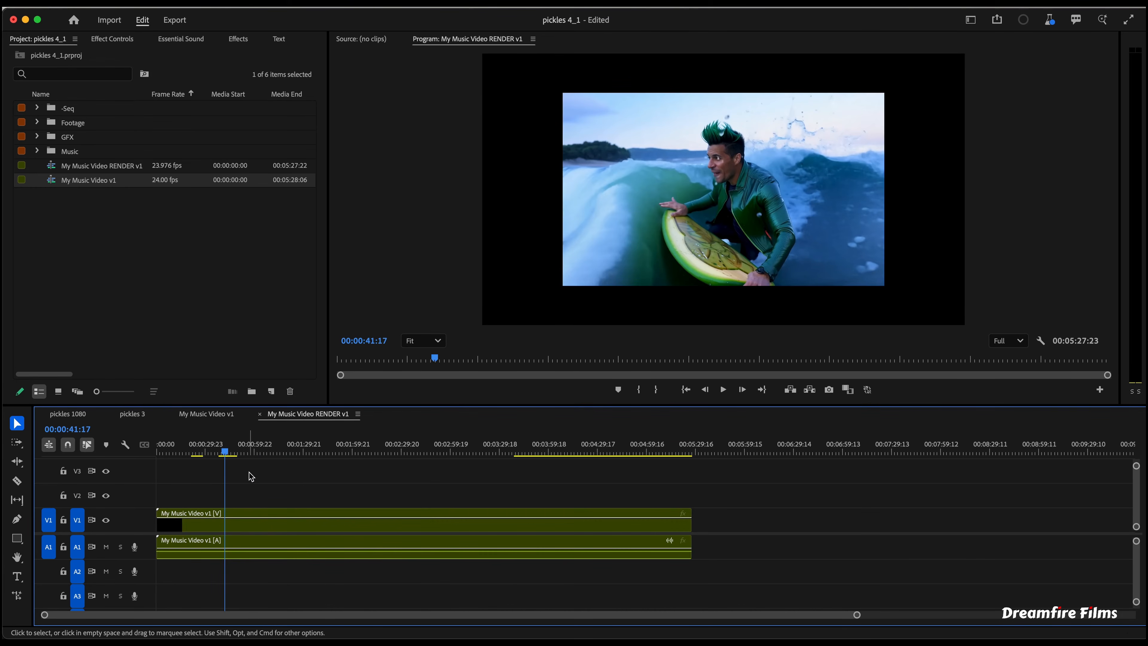
# - Set the nested clip's scale to 141 so it fills the frame
pyautogui.click(285, 546)
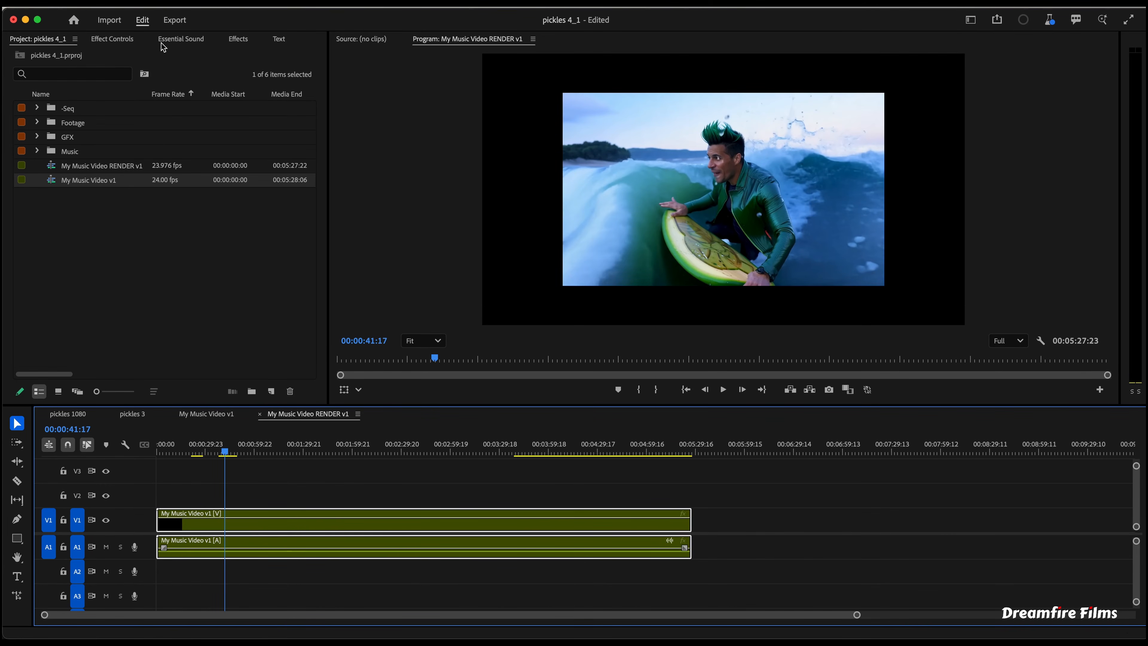
pyautogui.click(94, 41)
pyautogui.moveTo(150, 114); pyautogui.dragTo(169, 114)
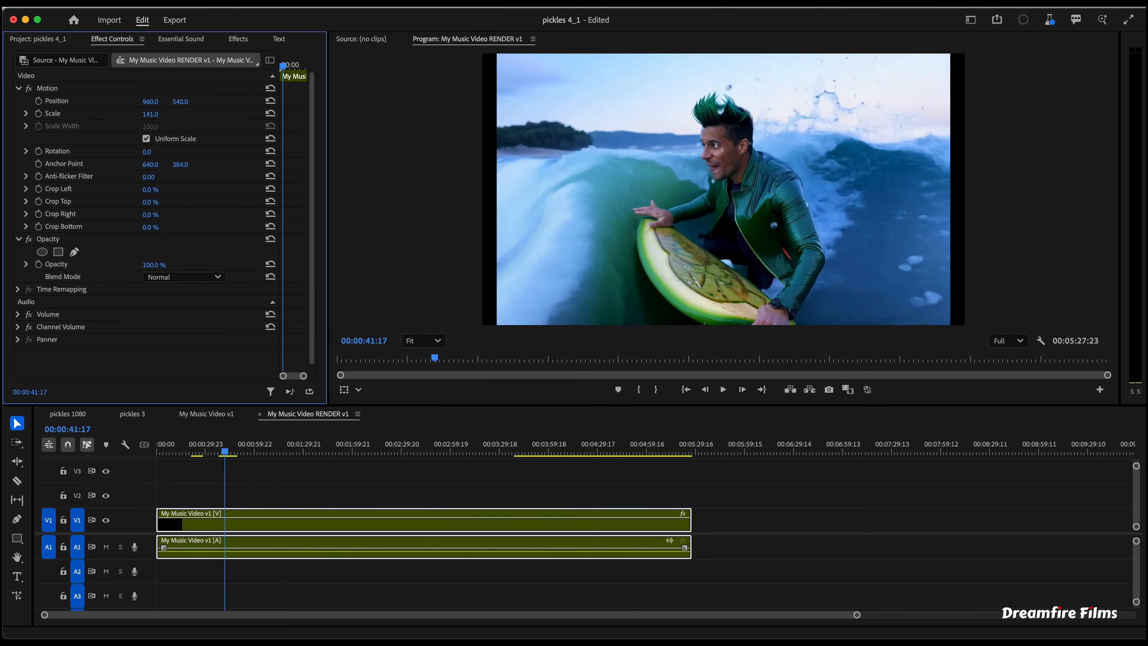
# - Set the nested clip's scale to 150 so it fills the frame
pyautogui.moveTo(168, 114); pyautogui.dragTo(173, 113)
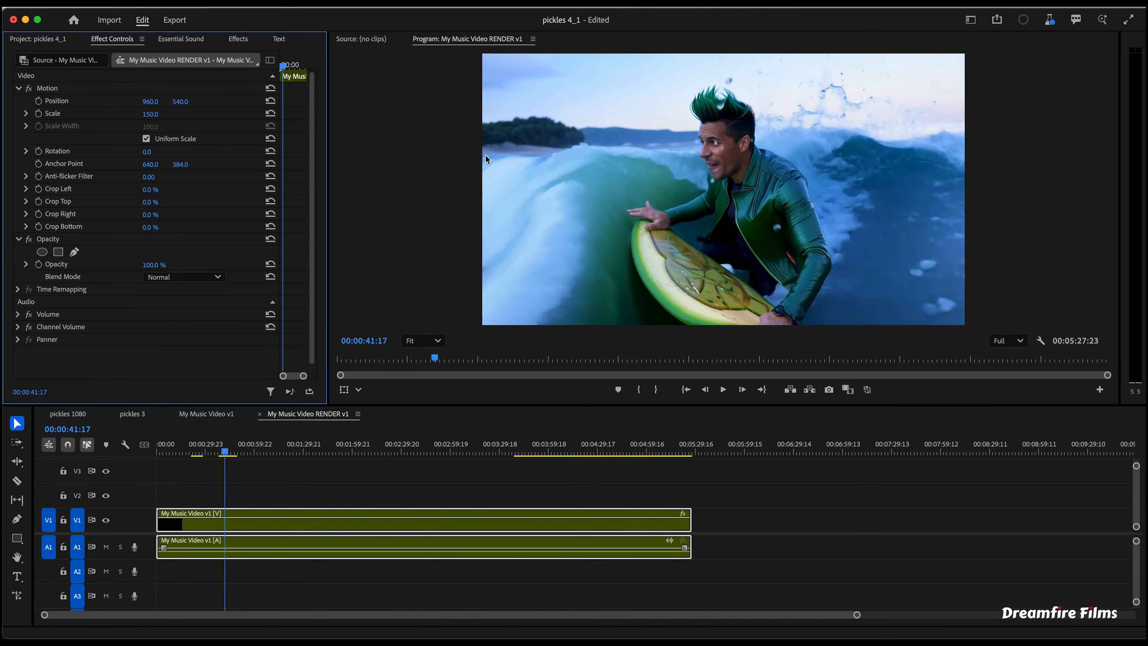
pyautogui.click(504, 160)
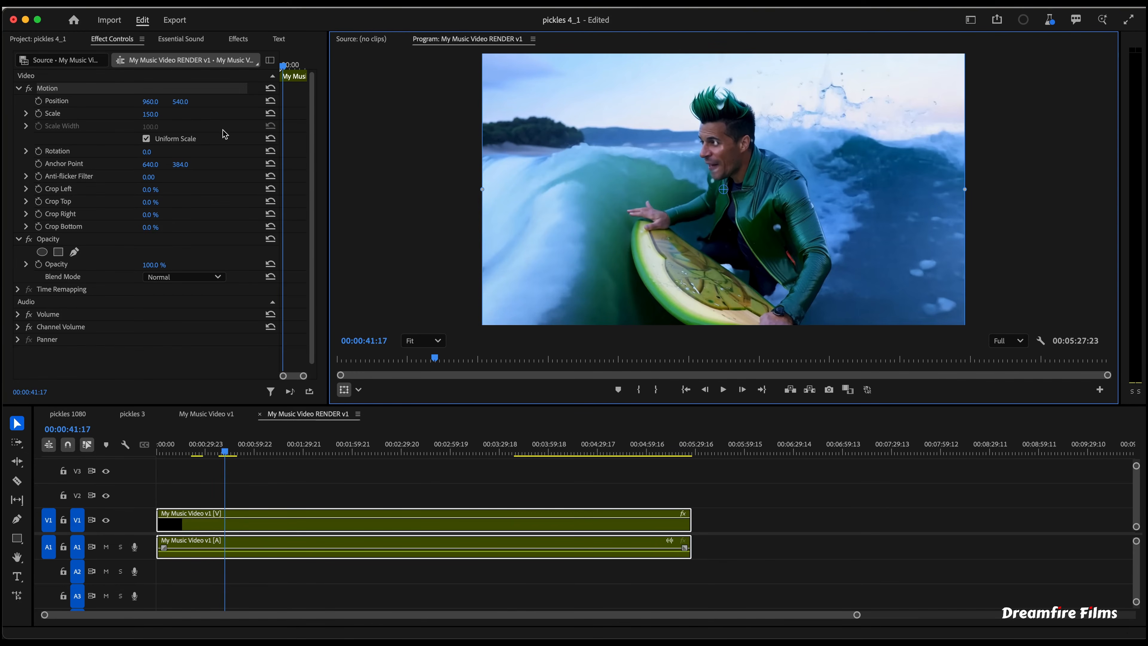
pyautogui.moveTo(183, 102); pyautogui.dragTo(151, 102)
pyautogui.press('super+z')
pyautogui.click(271, 470)
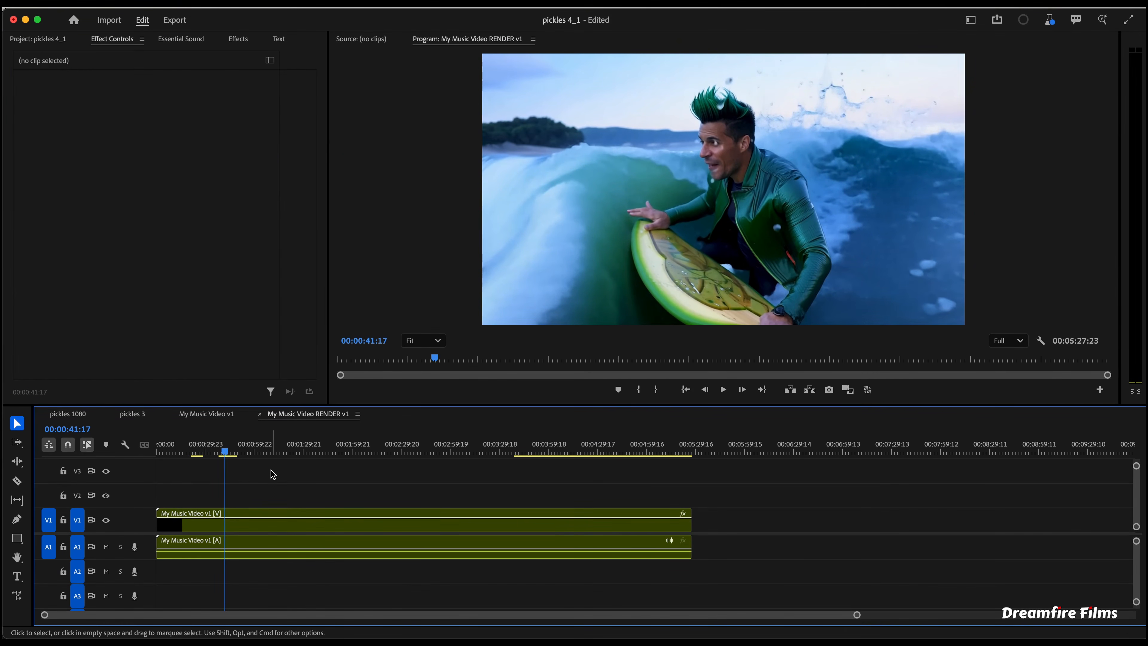
# - Check the working sequence My Music Video v1 and return to the render sequence
pyautogui.click(207, 413)
pyautogui.click(231, 449)
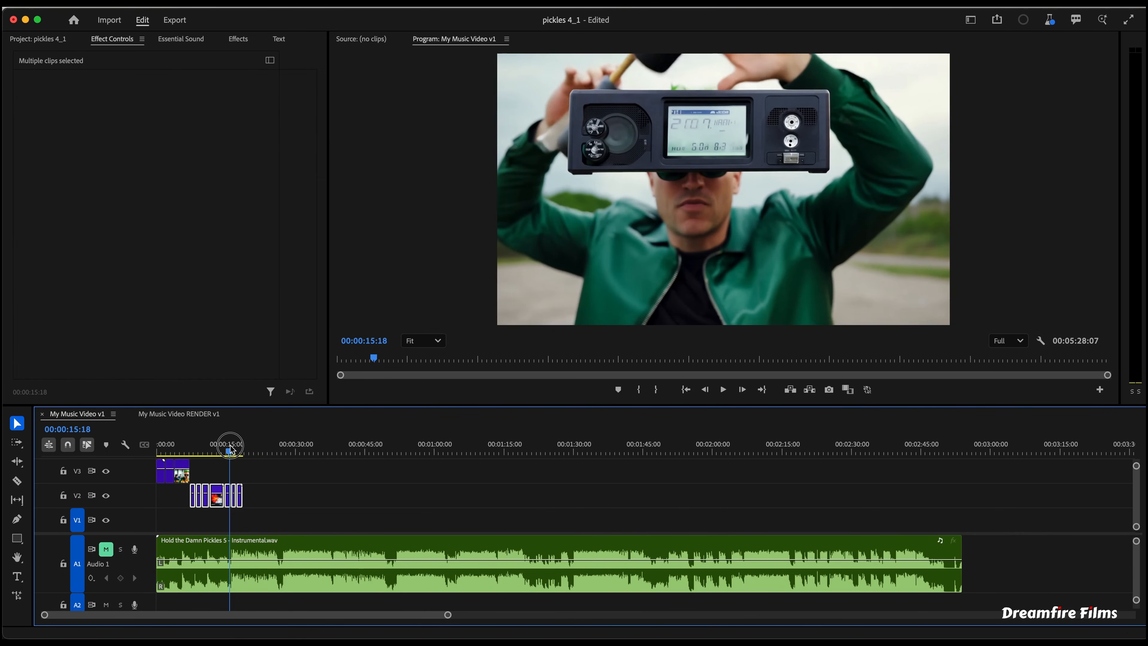
pyautogui.click(178, 414)
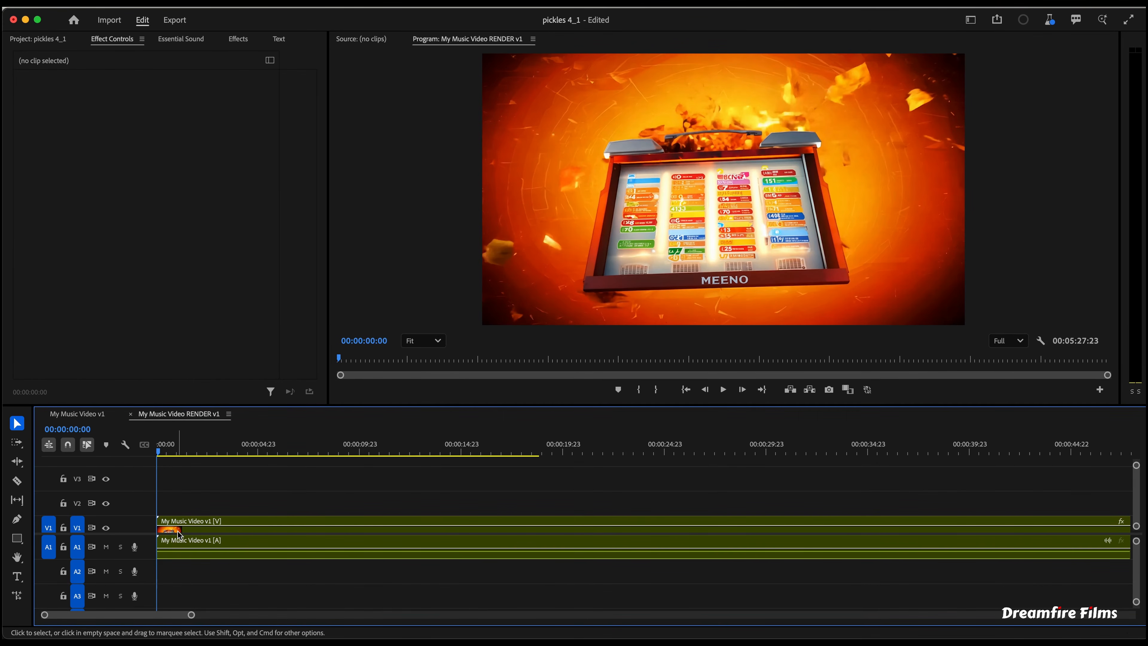
# - Shift the nested clip to start about 10 frames into the render sequence
pyautogui.scroll(6, 178, 535)
pyautogui.press('s')
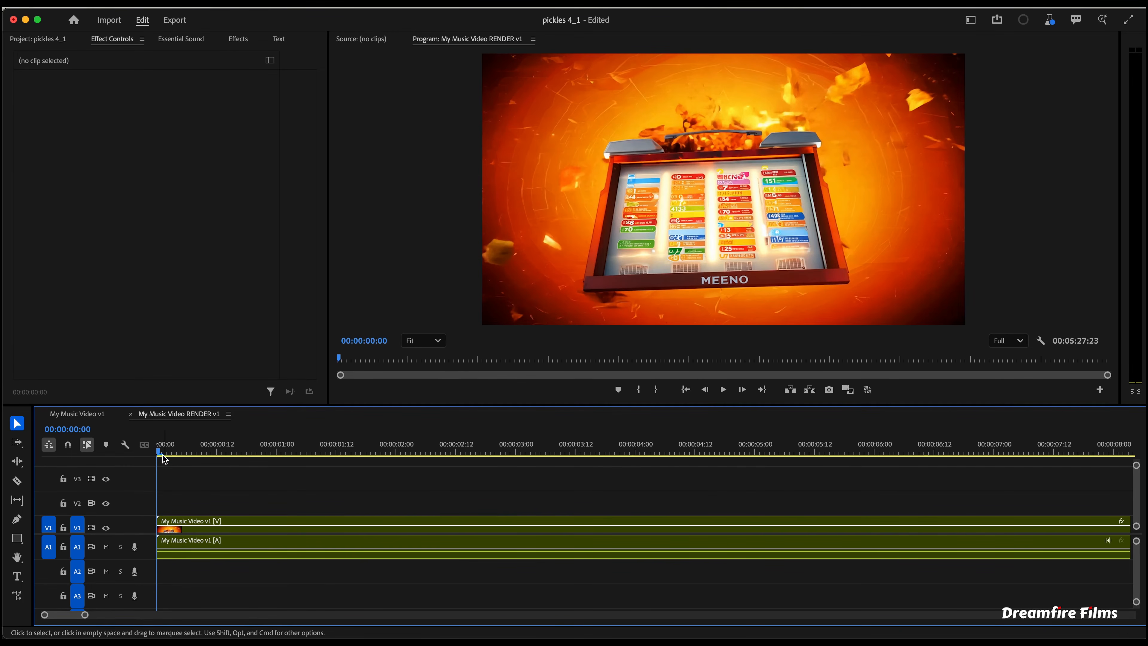
pyautogui.moveTo(159, 451); pyautogui.dragTo(206, 451)
pyautogui.moveTo(209, 526); pyautogui.dragTo(265, 534)
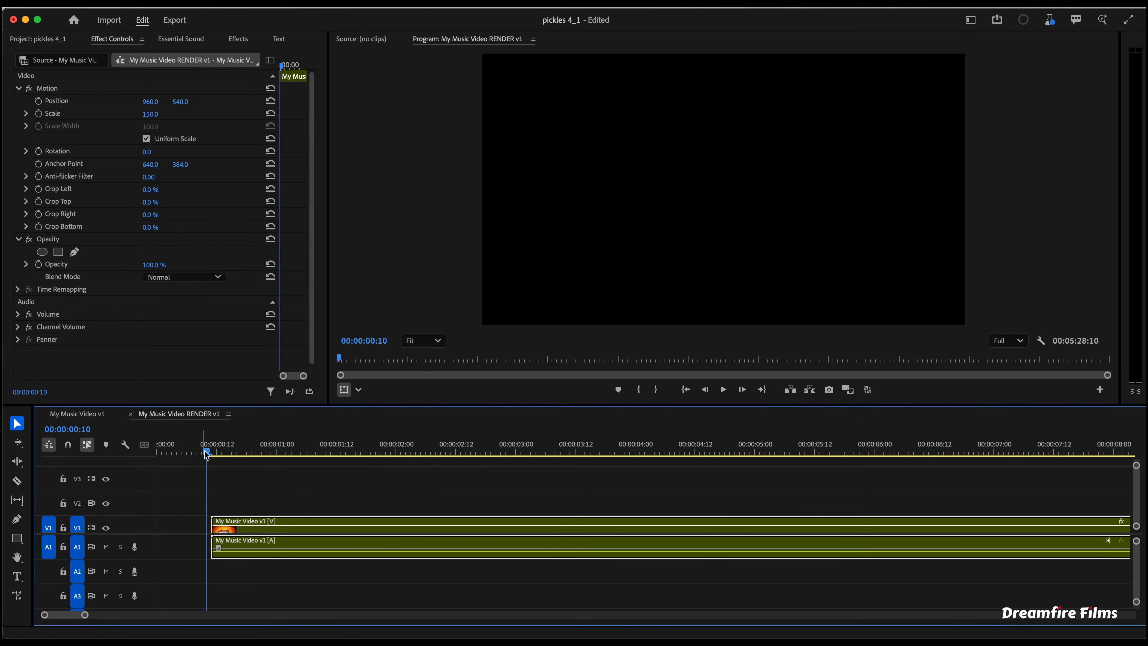
pyautogui.moveTo(207, 454); pyautogui.dragTo(213, 452)
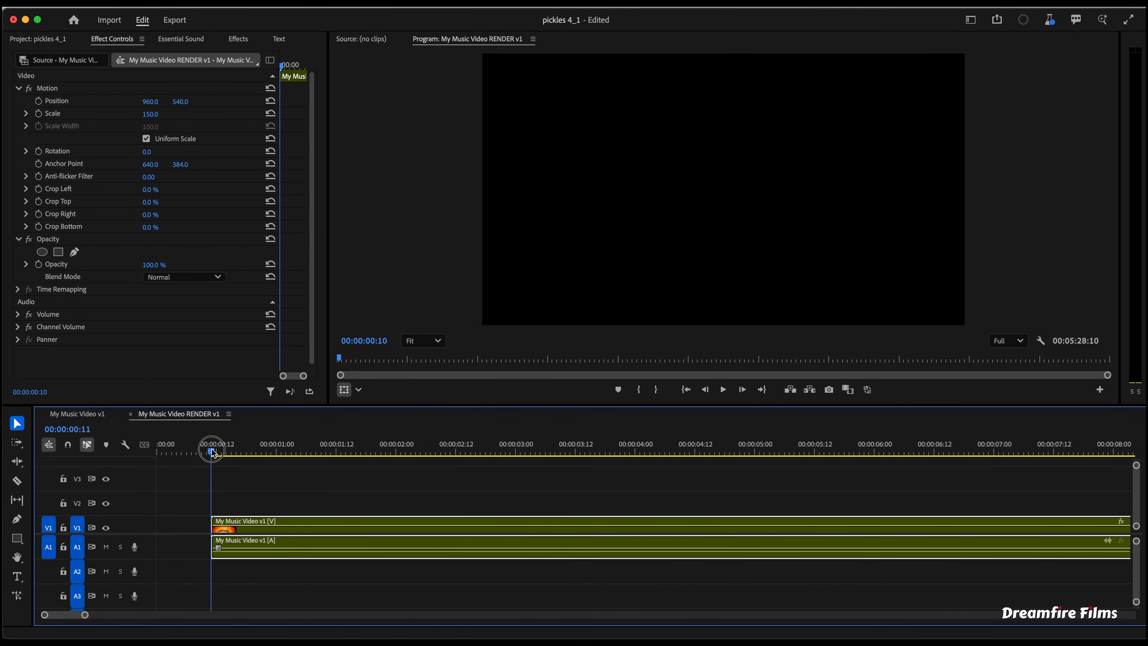
# - Mark an out point at 00:00:19:08 in the render sequence and return to its start
pyautogui.moveTo(213, 451); pyautogui.dragTo(833, 450)
pyautogui.scroll(-5, 212, 489)
pyautogui.click(640, 451)
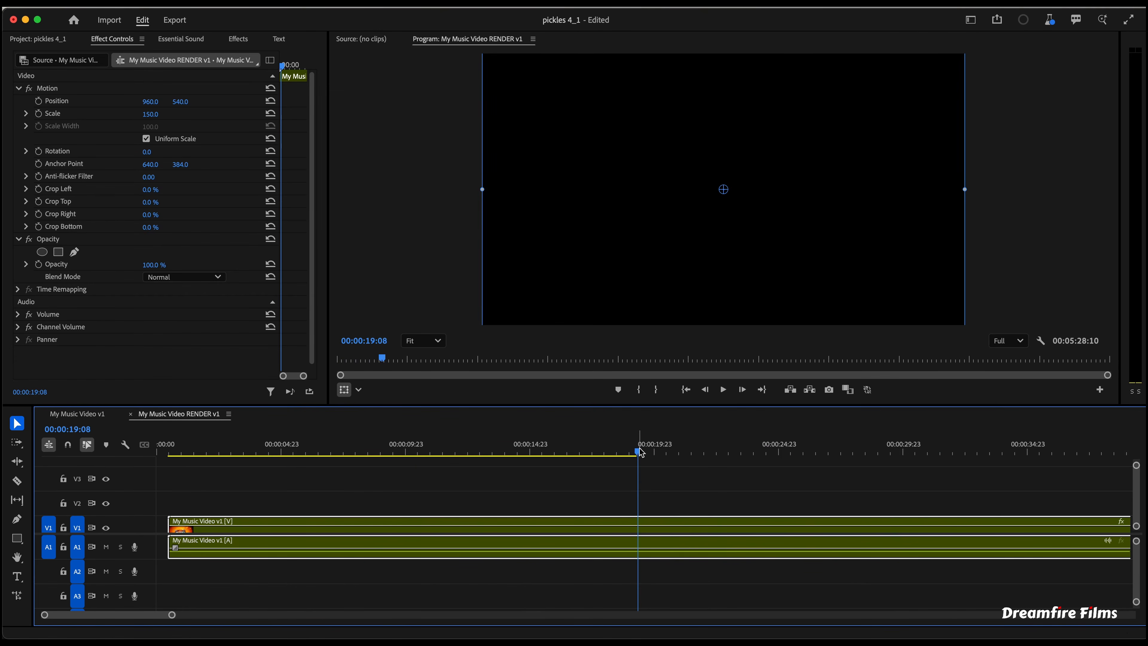
pyautogui.press('o')
pyautogui.press('Home')
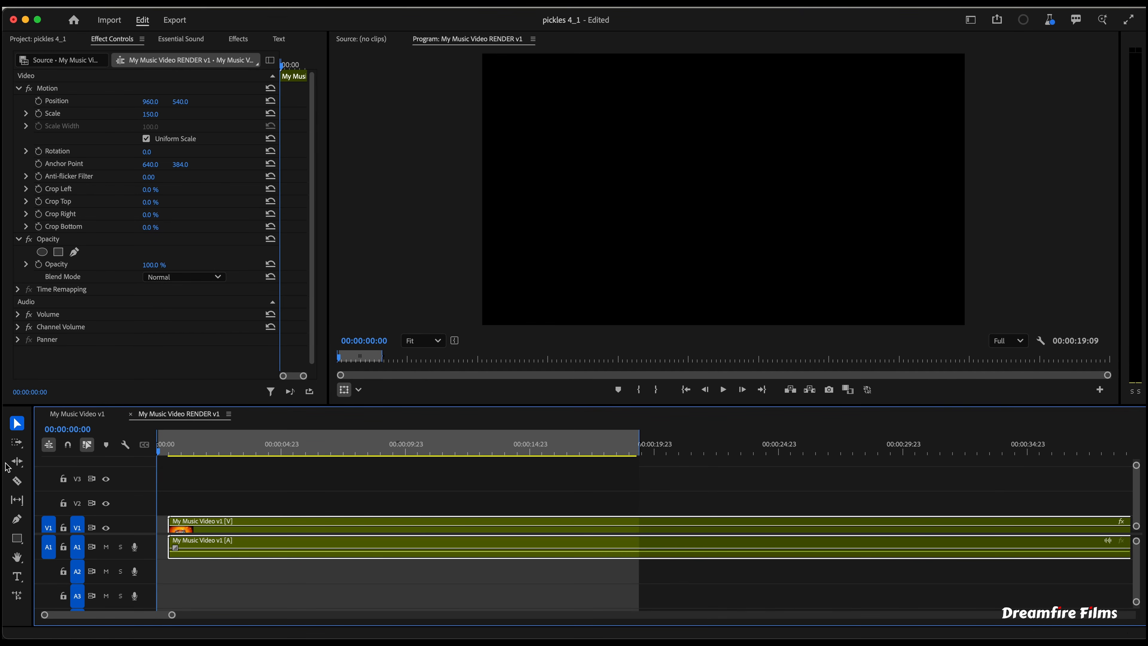
# - Add DF Logo 2024 v3.png on track V2 at the sequence start and move it to the frame's lower-right corner
pyautogui.moveTo(379, 450)
pyautogui.mouseDown()
pyautogui.moveTo(437, 448)
pyautogui.moveTo(365, 452)
pyautogui.mouseUp()
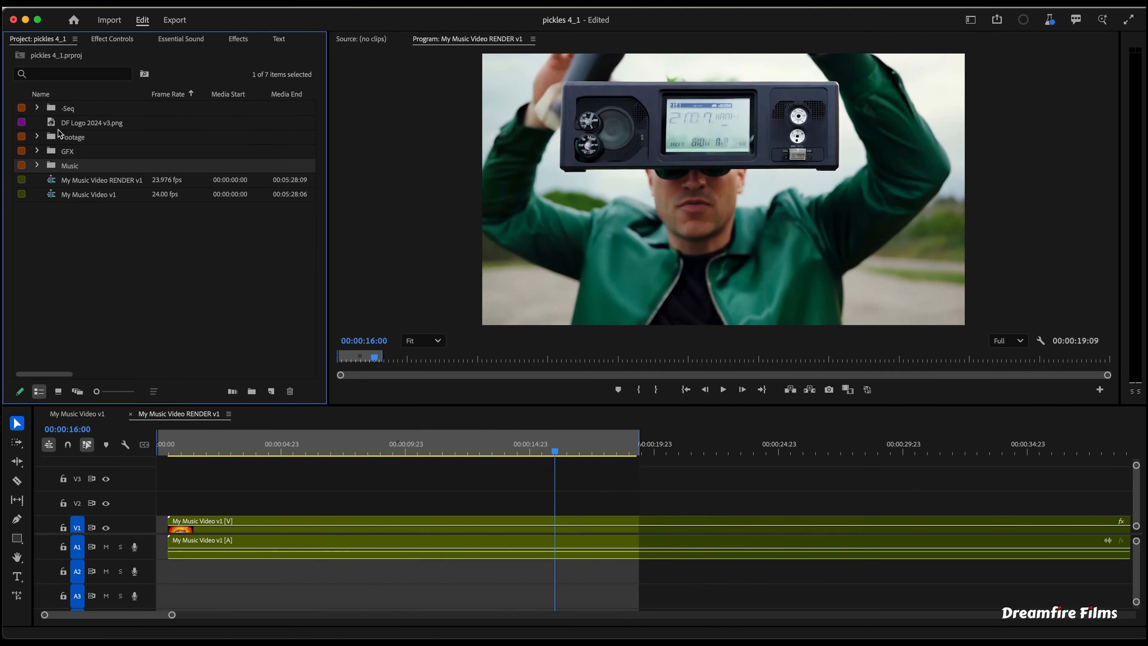
pyautogui.doubleClick(51, 124)
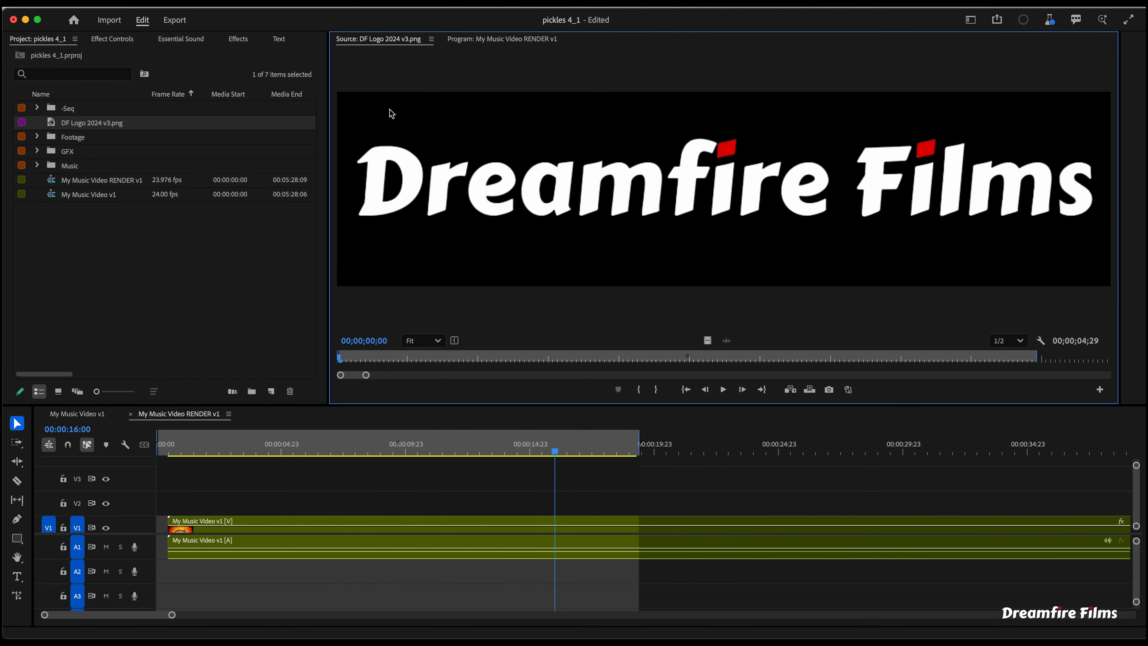
pyautogui.click(482, 49)
pyautogui.moveTo(57, 123); pyautogui.dragTo(85, 485)
pyautogui.moveTo(840, 218); pyautogui.dragTo(948, 319)
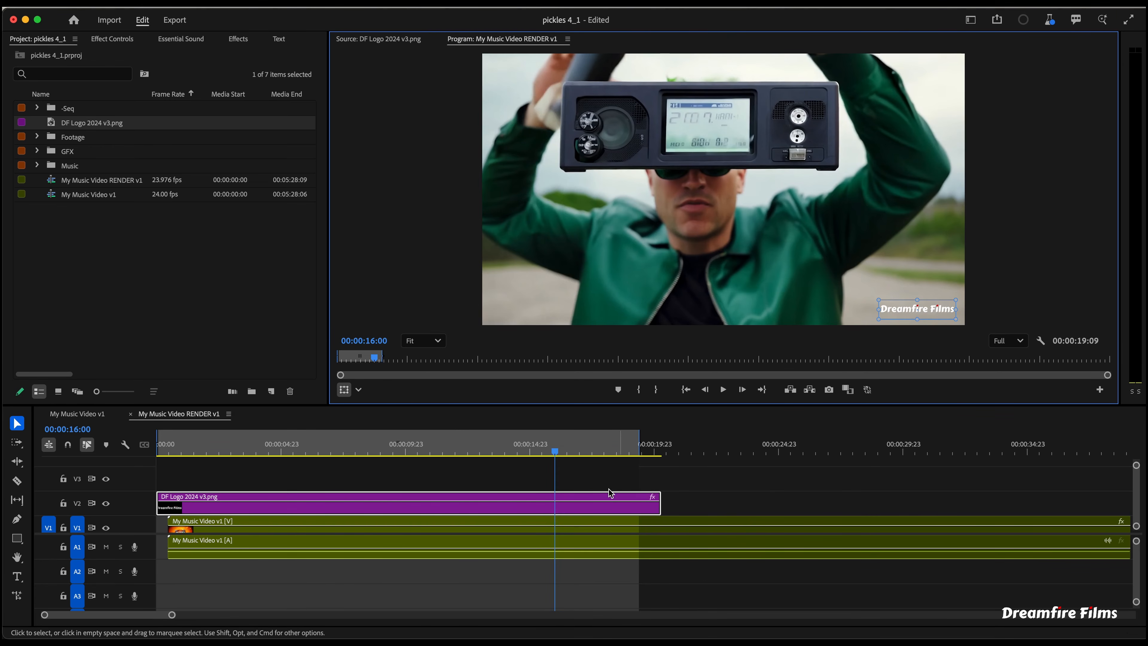
# - Try to lower the logo clip's opacity level, undoing the last adjustment
pyautogui.moveTo(575, 503); pyautogui.dragTo(575, 506)
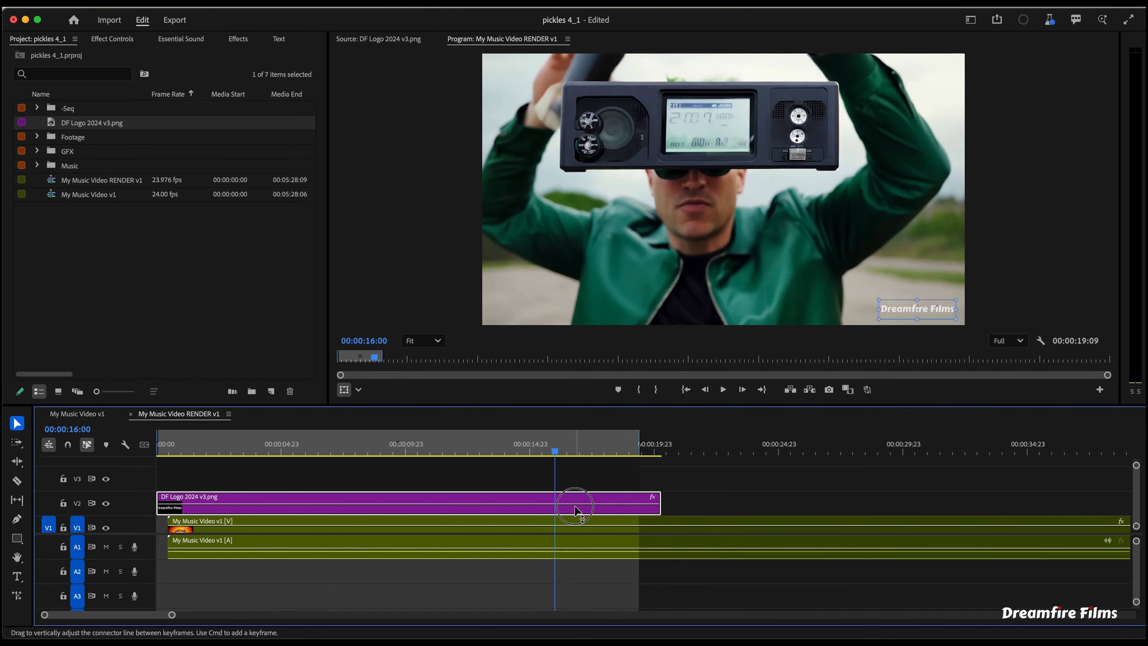
pyautogui.moveTo(575, 507); pyautogui.dragTo(577, 510)
pyautogui.press('super+z')
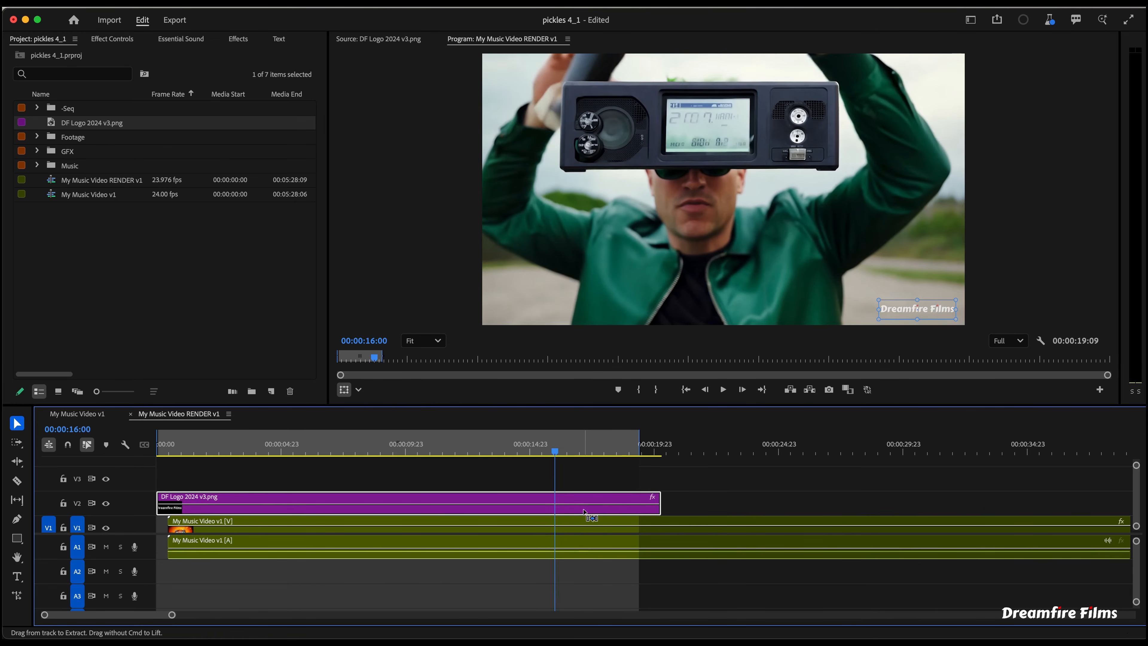
pyautogui.click(744, 500)
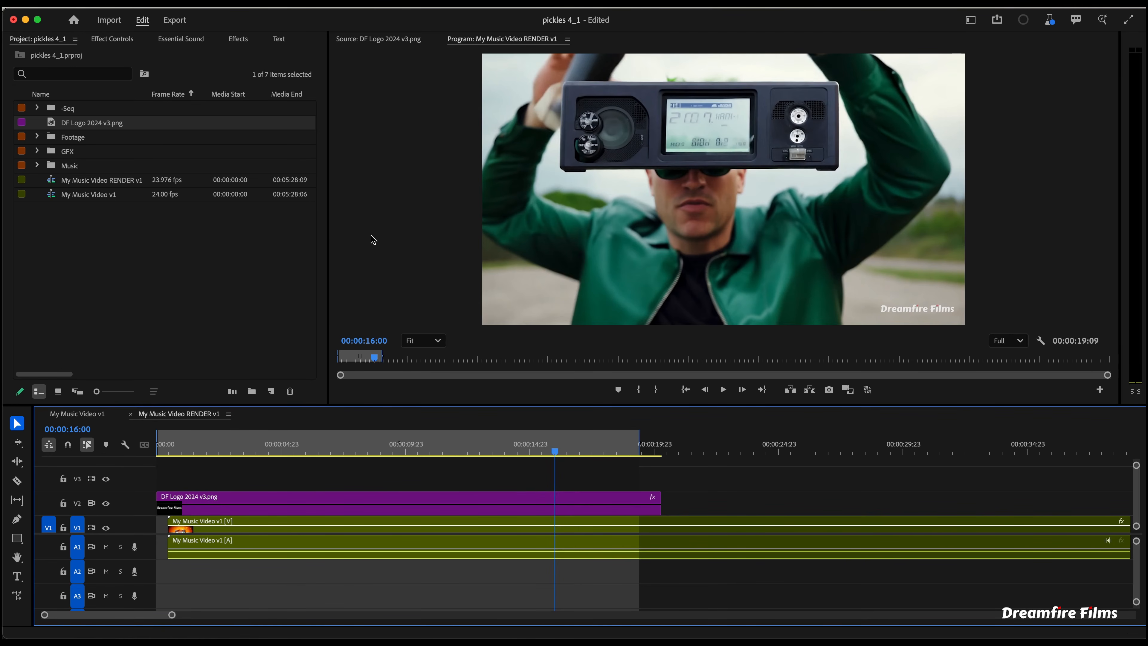
# - Switch to Topaz Video AI and load the Green, M 5.mp4 video as a source
pyautogui.press('super+m')
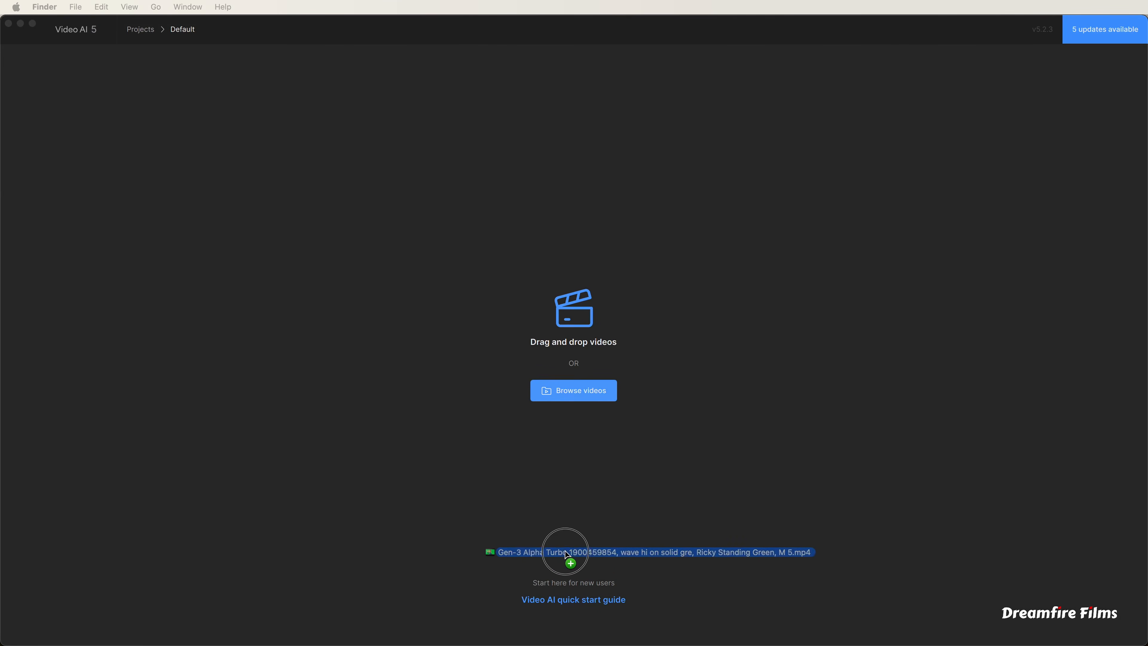
pyautogui.moveTo(568, 559); pyautogui.dragTo(542, 533)
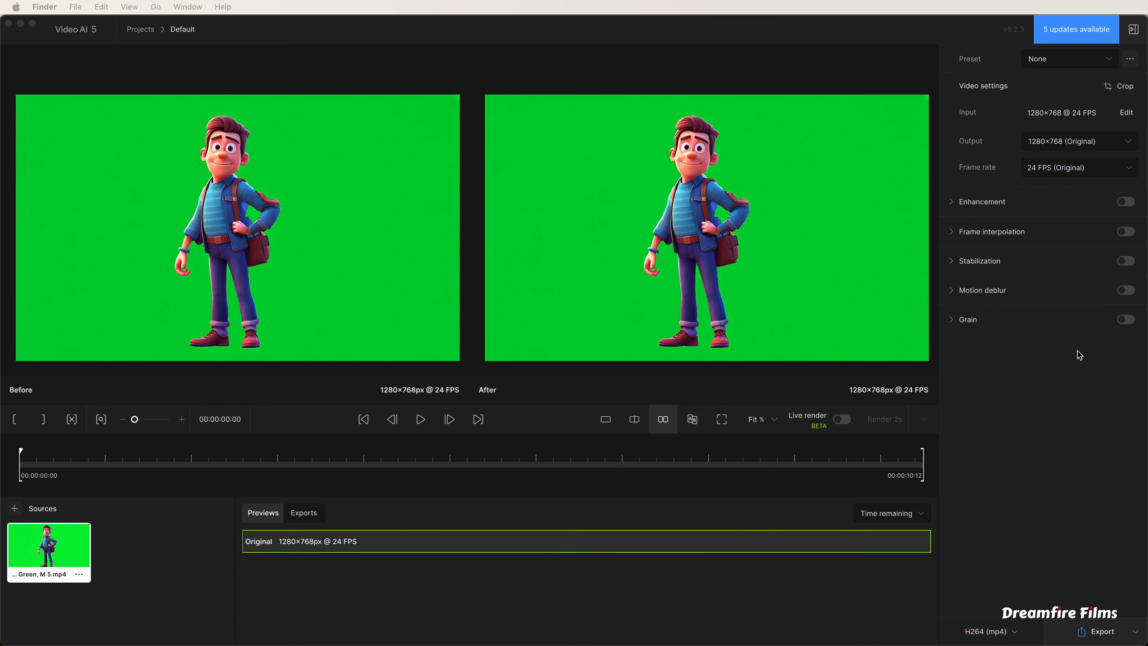
# - Set the output resolution to 3840×2160 (4K) and export the video
pyautogui.click(1127, 144)
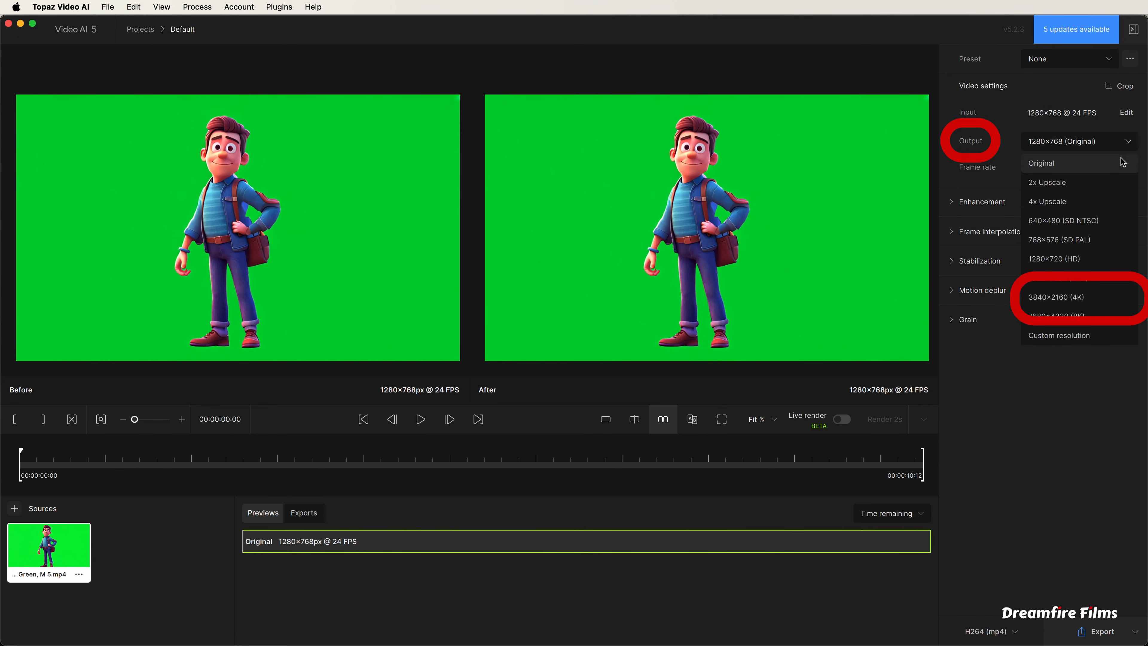
pyautogui.click(1087, 299)
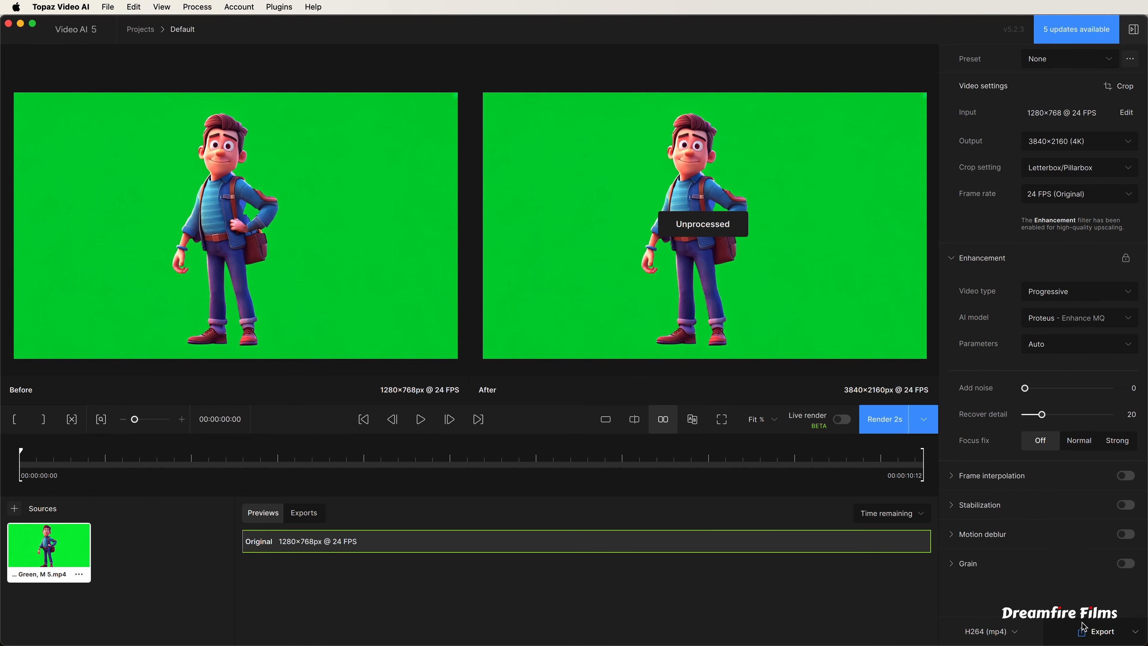
pyautogui.click(1099, 638)
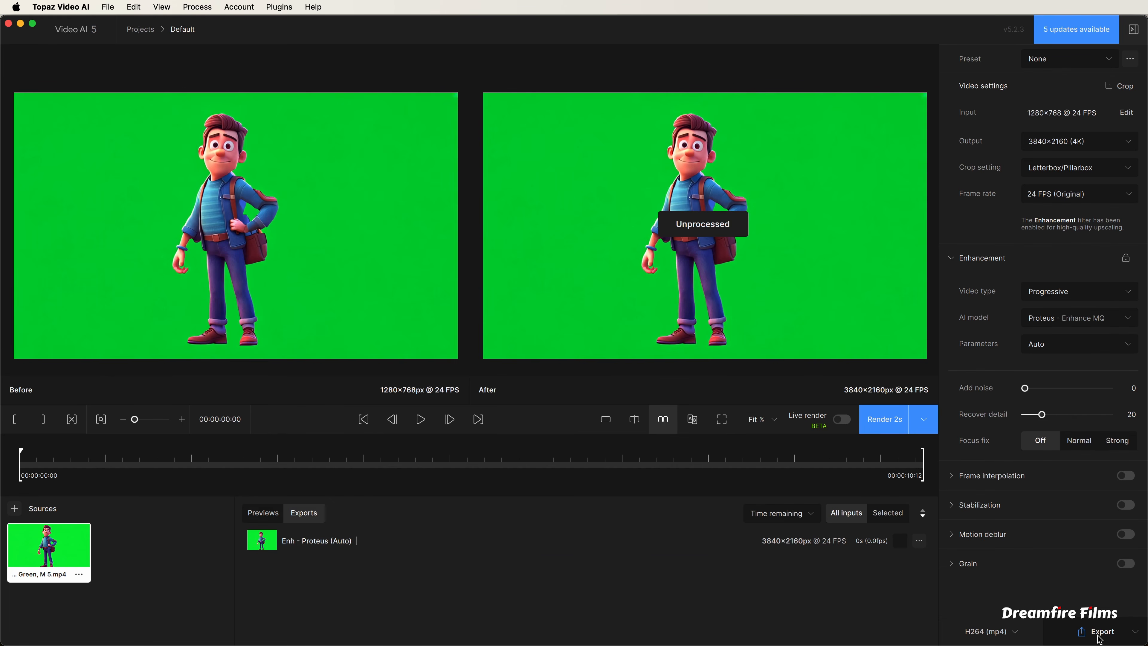